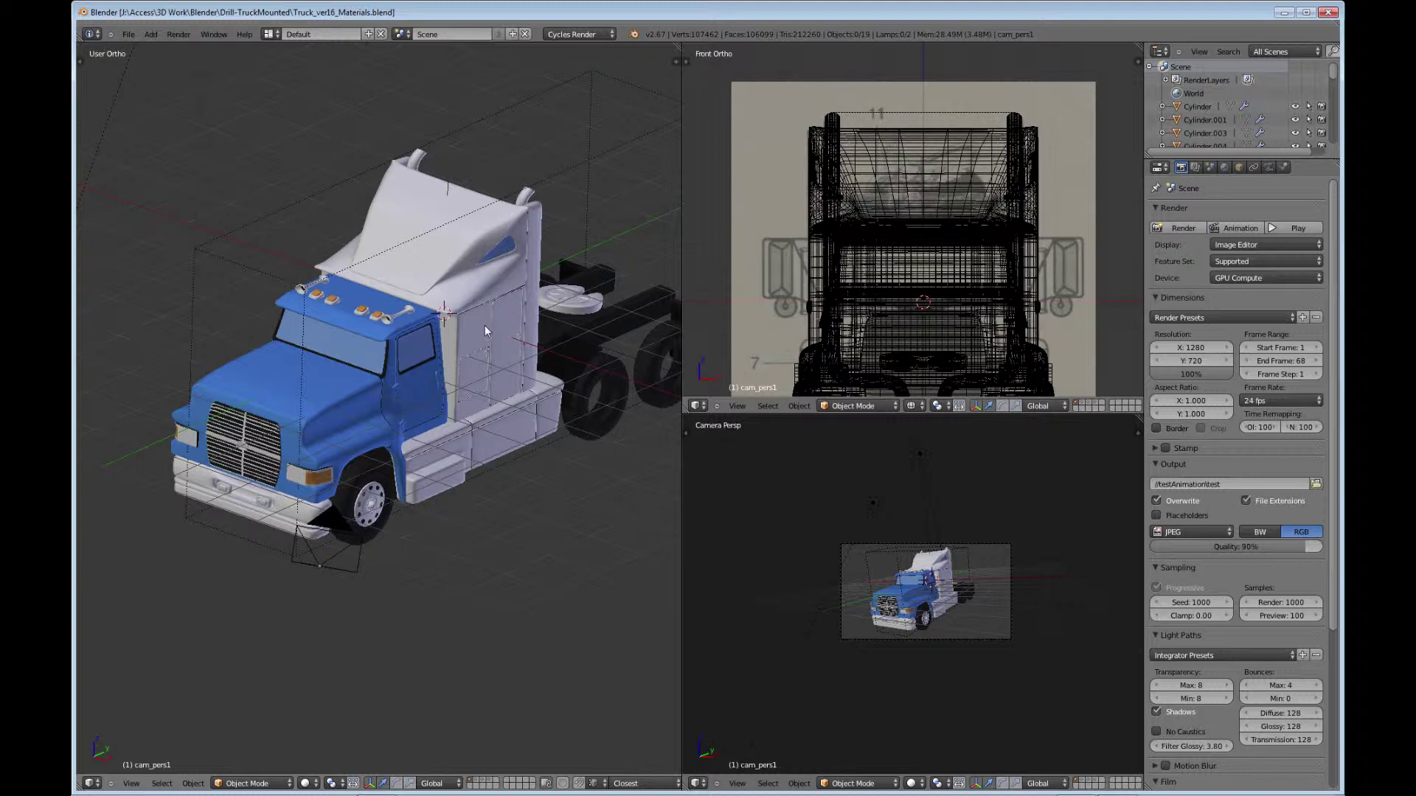
- Examine the truck model from several angles, including the cab, side panels, rear chassis, grille and front bumper
{"action": "left_click", "coordinate": [590, 35]}
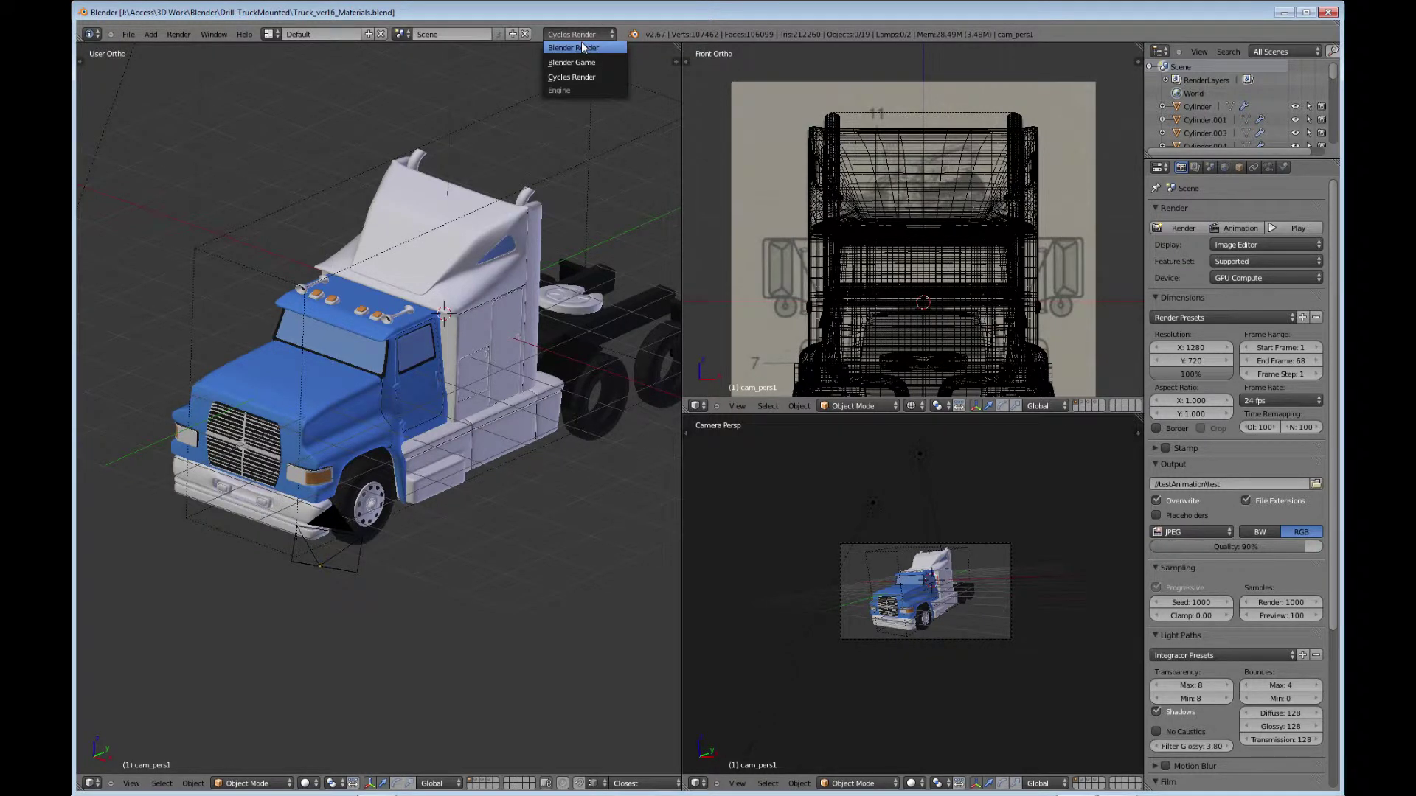
{"action": "middle_click_drag", "start_coordinate": [535, 213], "coordinate": [456, 412]}
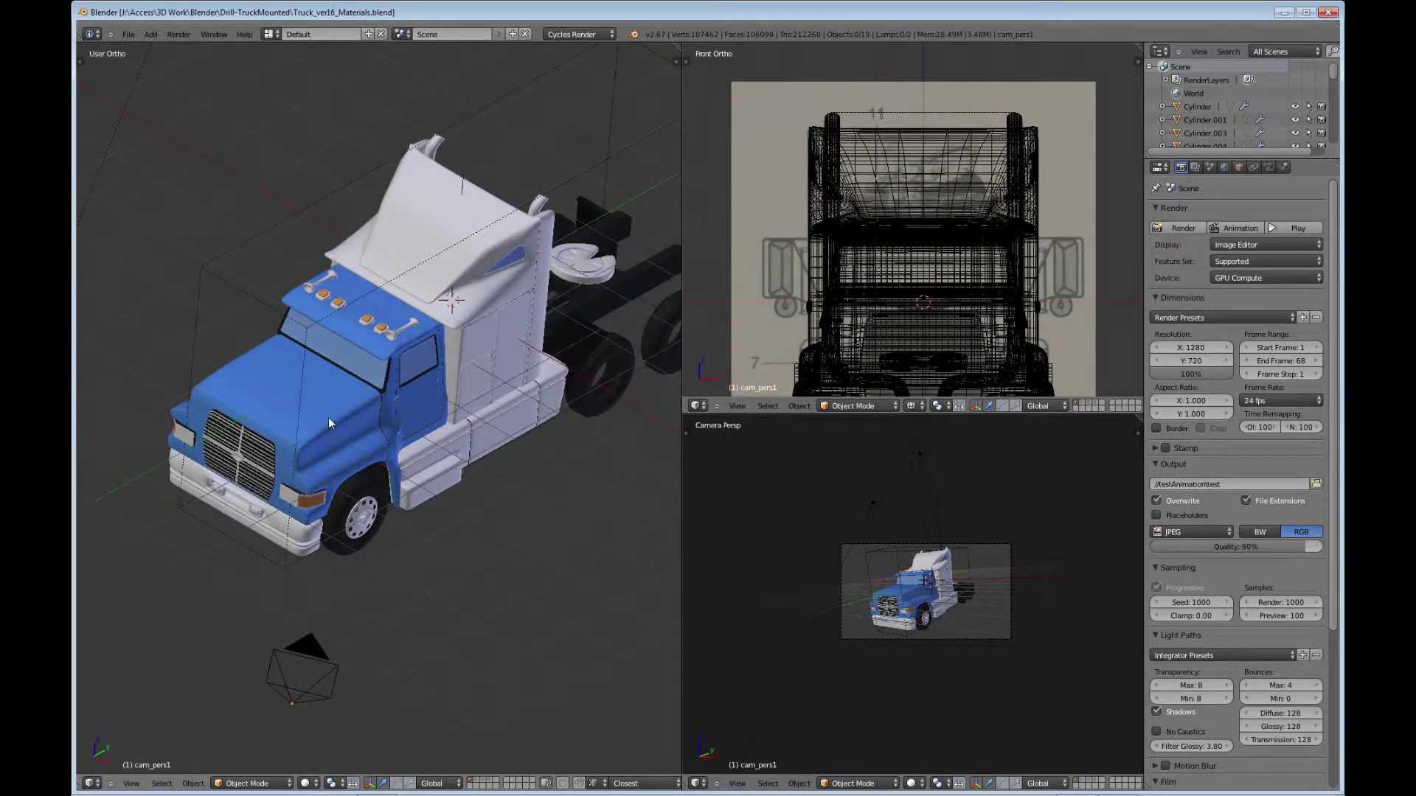
{"action": "middle_click_drag", "start_coordinate": [490, 476], "coordinate": [457, 472]}
{"action": "scroll", "coordinate": [404, 429], "scroll_direction": "up", "scroll_amount": 2}
{"action": "scroll", "coordinate": [457, 471], "scroll_direction": "up", "scroll_amount": 2}
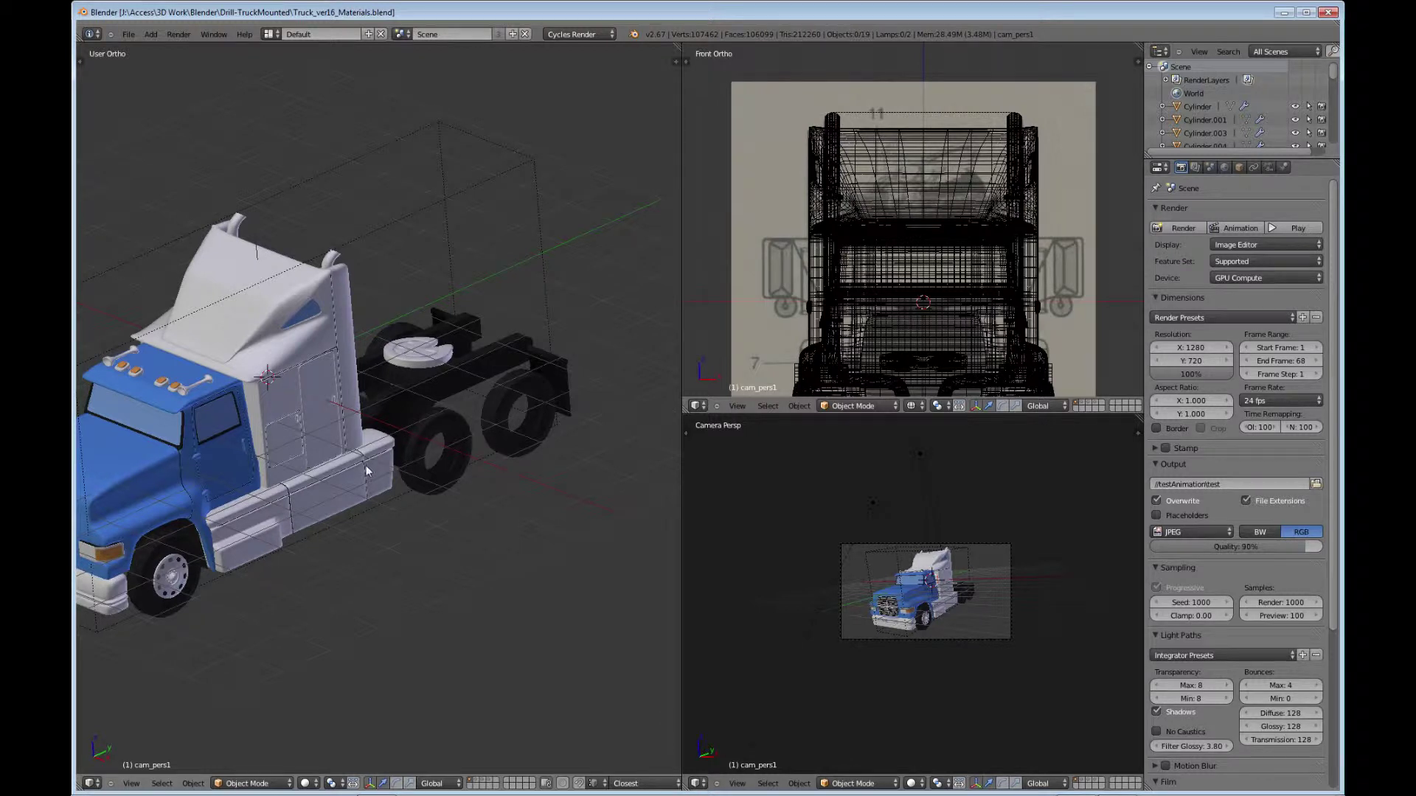
{"action": "middle_click_drag", "start_coordinate": [366, 472], "coordinate": [536, 363], "text": "shift"}
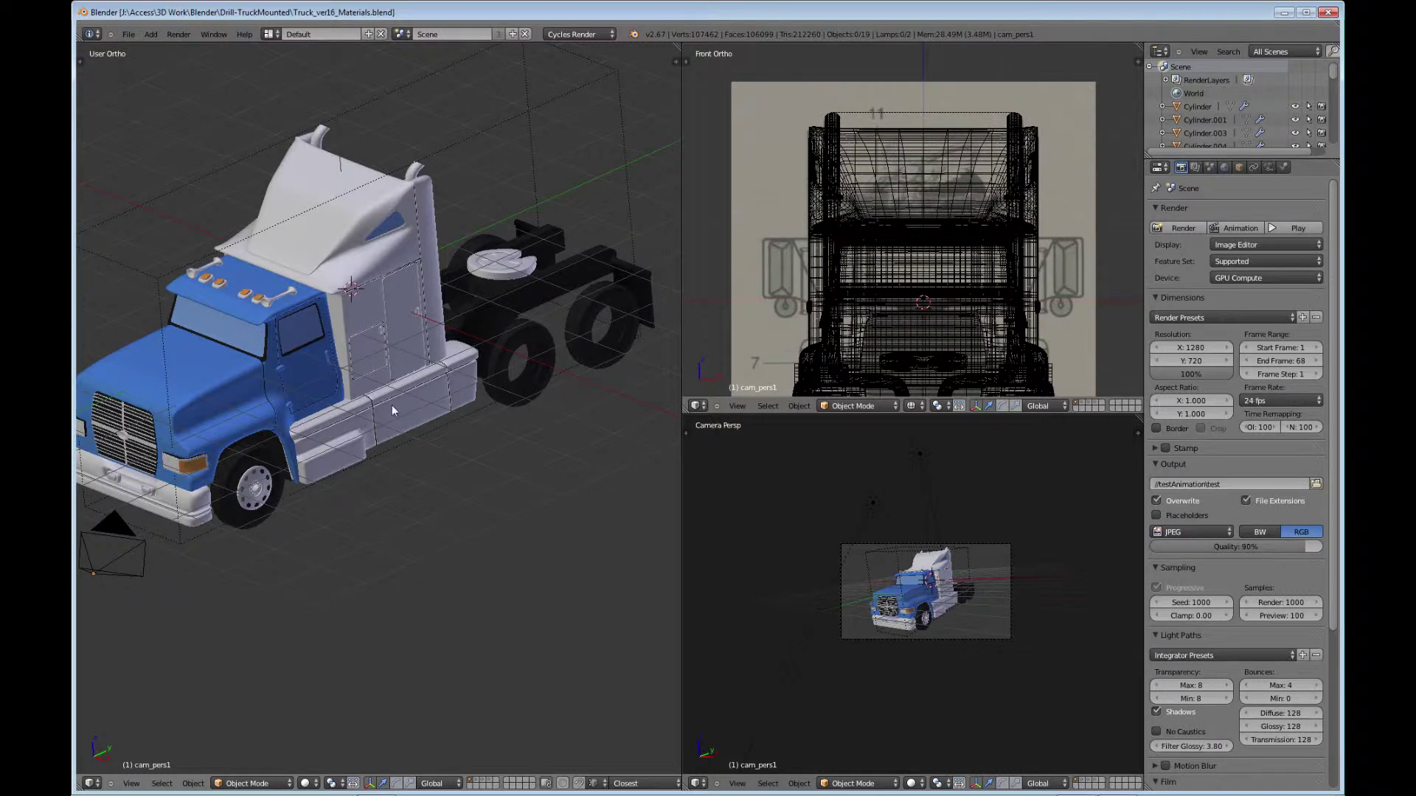
{"action": "middle_click_drag", "start_coordinate": [391, 405], "coordinate": [416, 380]}
{"action": "scroll", "coordinate": [434, 359], "scroll_direction": "up", "scroll_amount": 5}
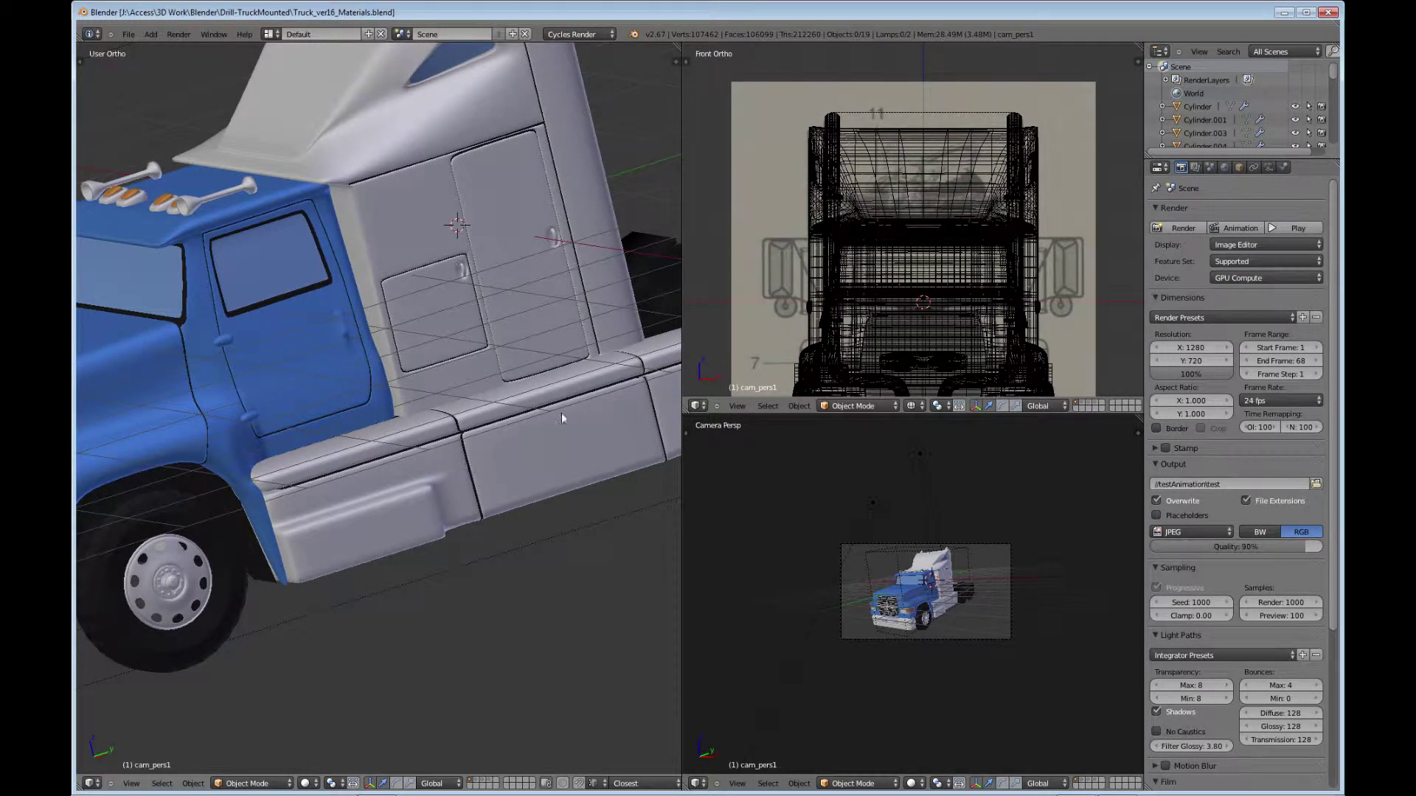
{"action": "middle_click_drag", "start_coordinate": [514, 414], "coordinate": [550, 450]}
{"action": "middle_click_drag", "start_coordinate": [661, 425], "coordinate": [410, 454]}
{"action": "scroll", "coordinate": [501, 434], "scroll_direction": "down", "scroll_amount": 3}
{"action": "scroll", "coordinate": [467, 437], "scroll_direction": "up", "scroll_amount": 5}
{"action": "scroll", "coordinate": [410, 454], "scroll_direction": "down", "scroll_amount": 4}
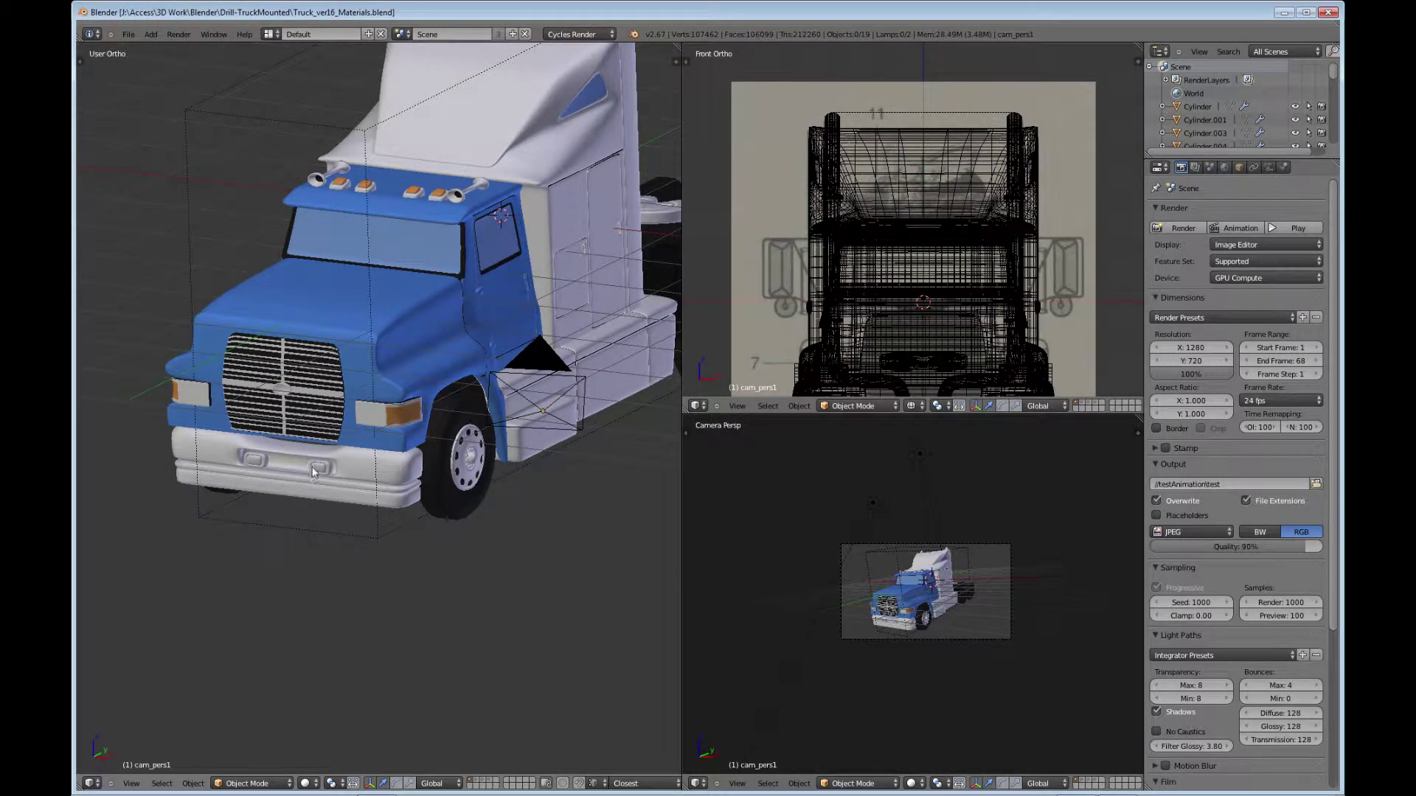
{"action": "scroll", "coordinate": [350, 497], "scroll_direction": "up", "scroll_amount": 3}
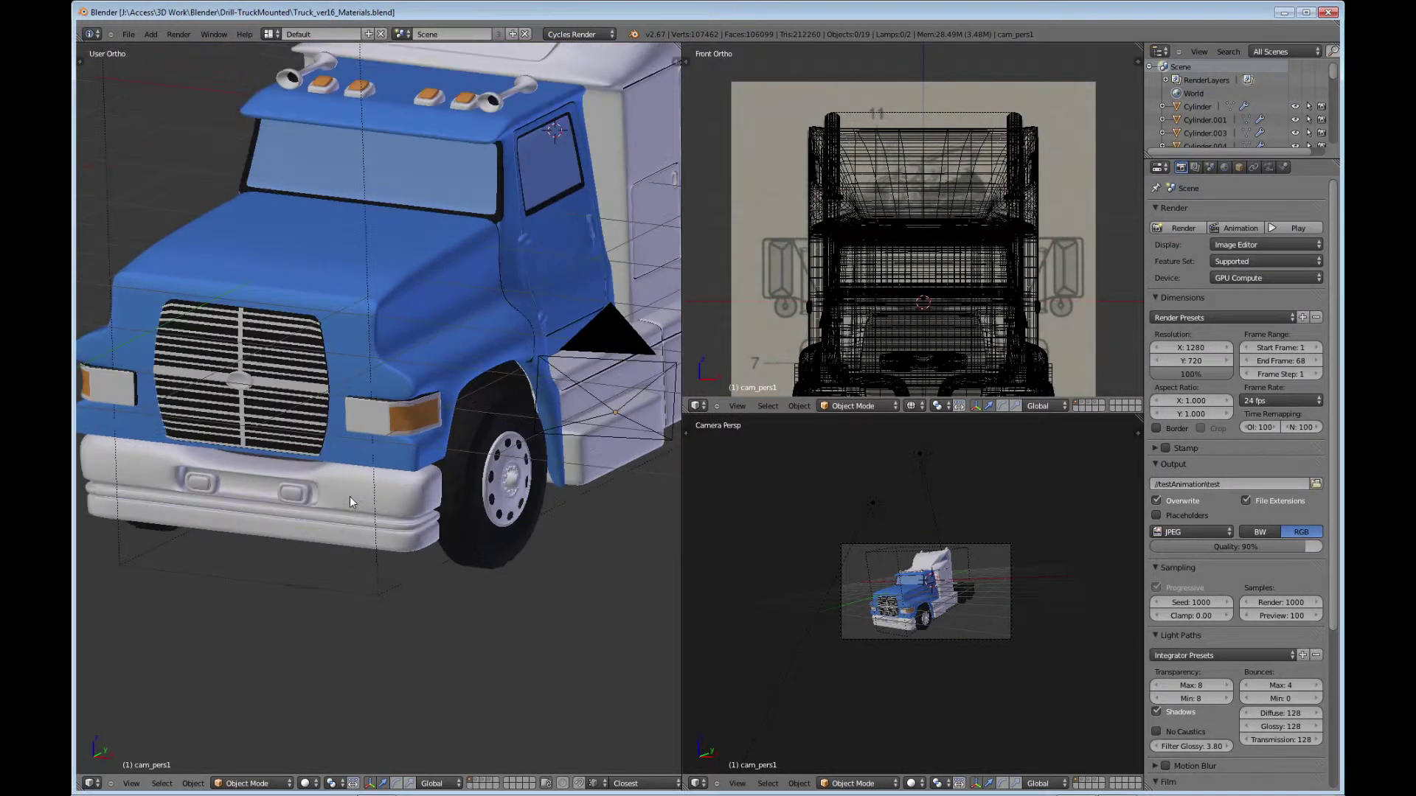
{"action": "scroll", "coordinate": [349, 497], "scroll_direction": "down", "scroll_amount": 3}
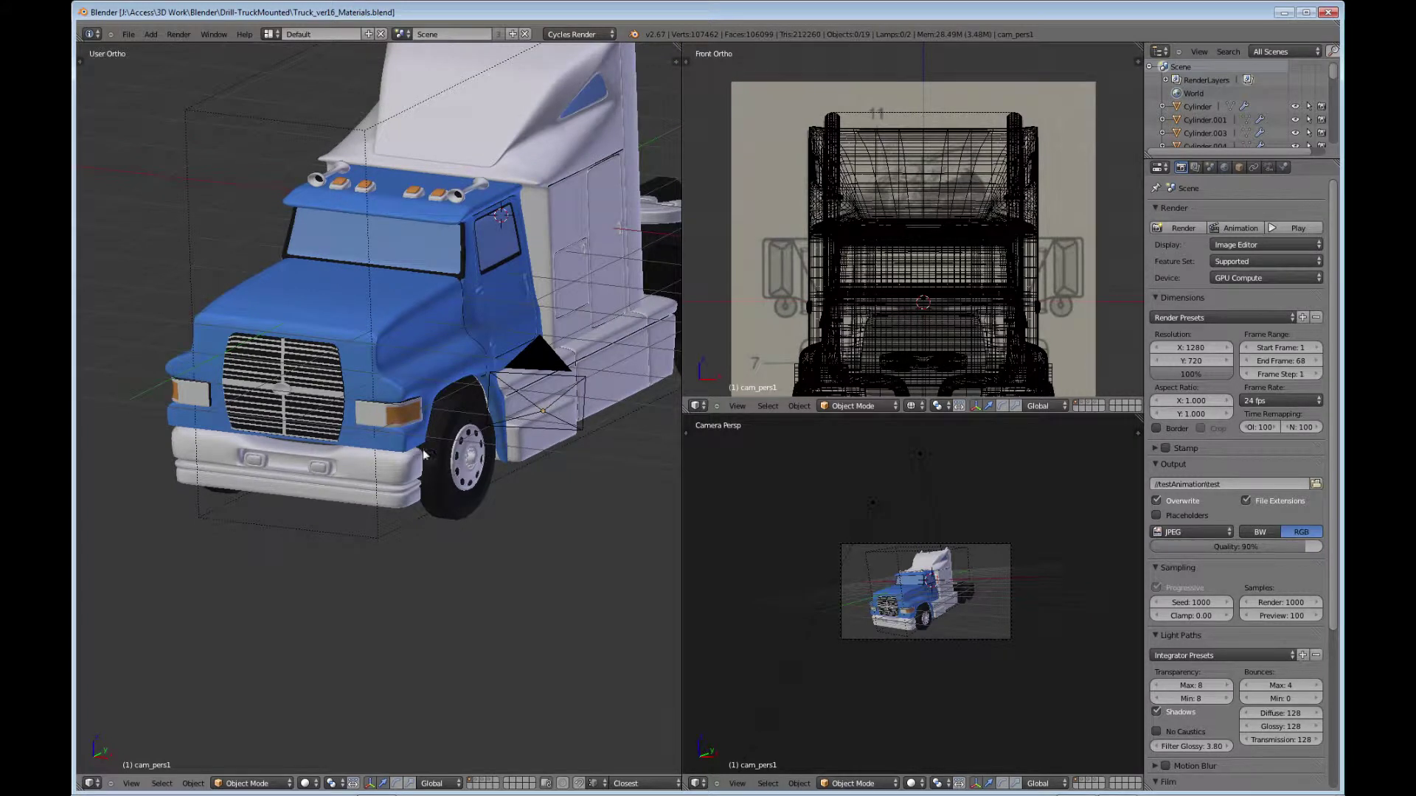
{"action": "middle_click_drag", "start_coordinate": [409, 455], "coordinate": [439, 460]}
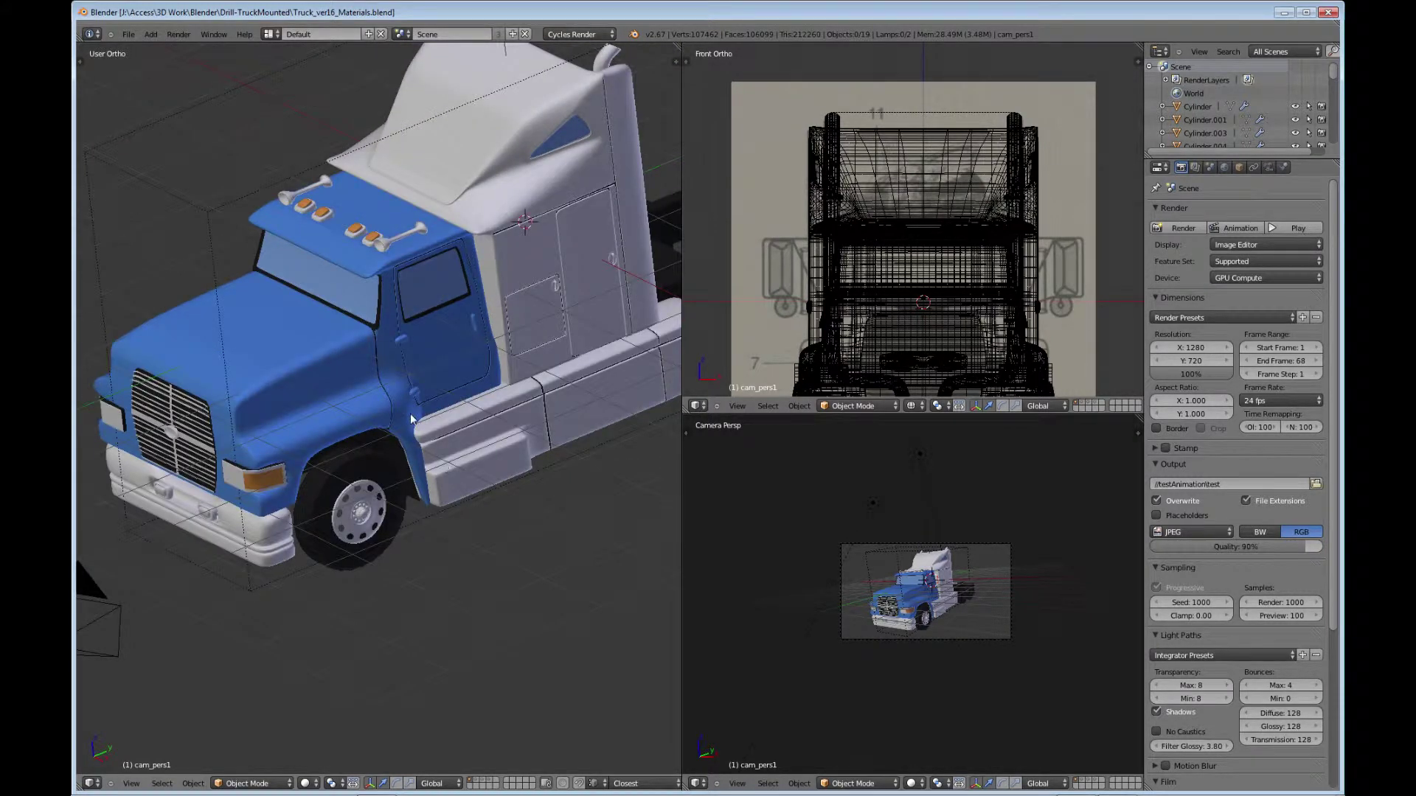
- Select the blue truck cab and make BaseColor the active slot in its material list
{"action": "right_click", "coordinate": [333, 360]}
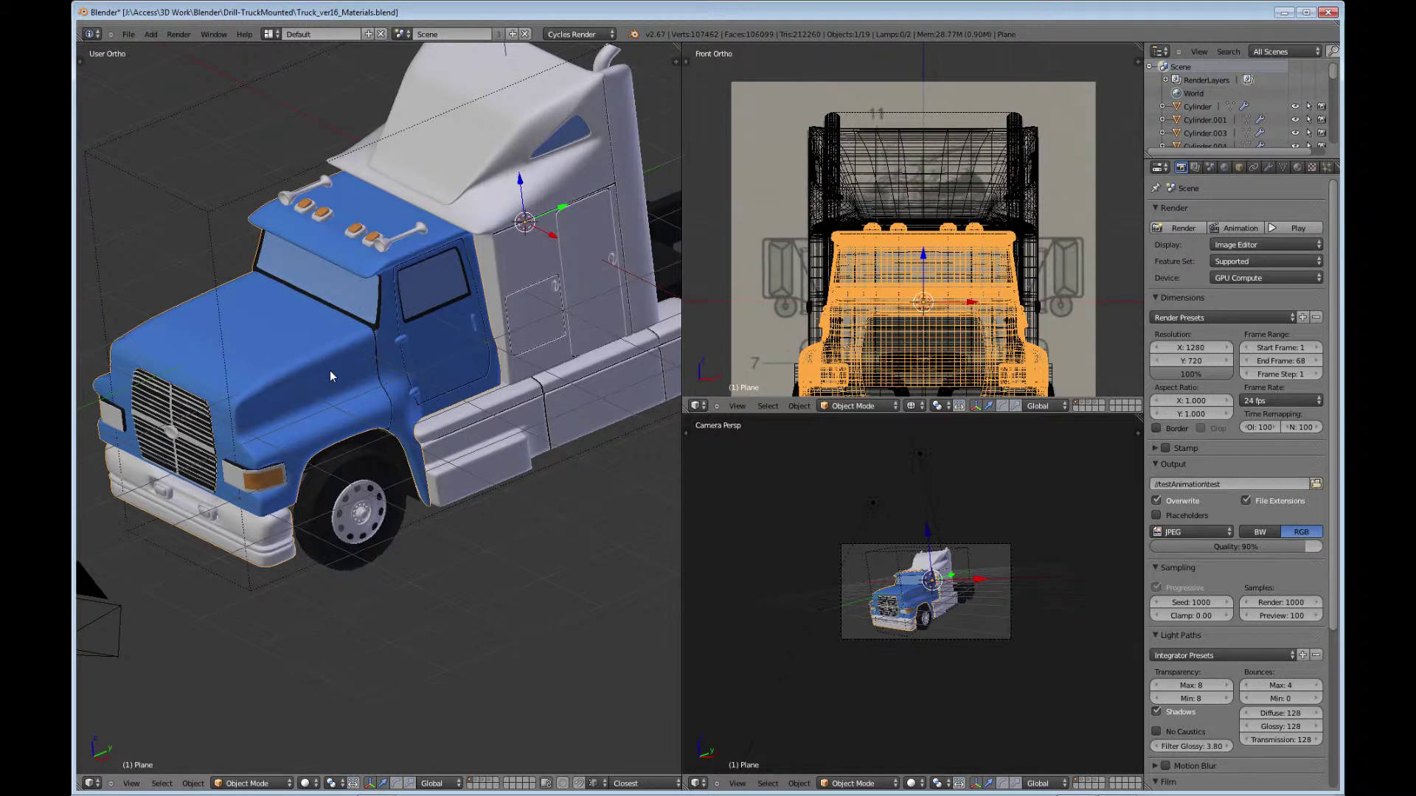
{"action": "middle_click_drag", "start_coordinate": [330, 370], "coordinate": [318, 439], "text": "shift"}
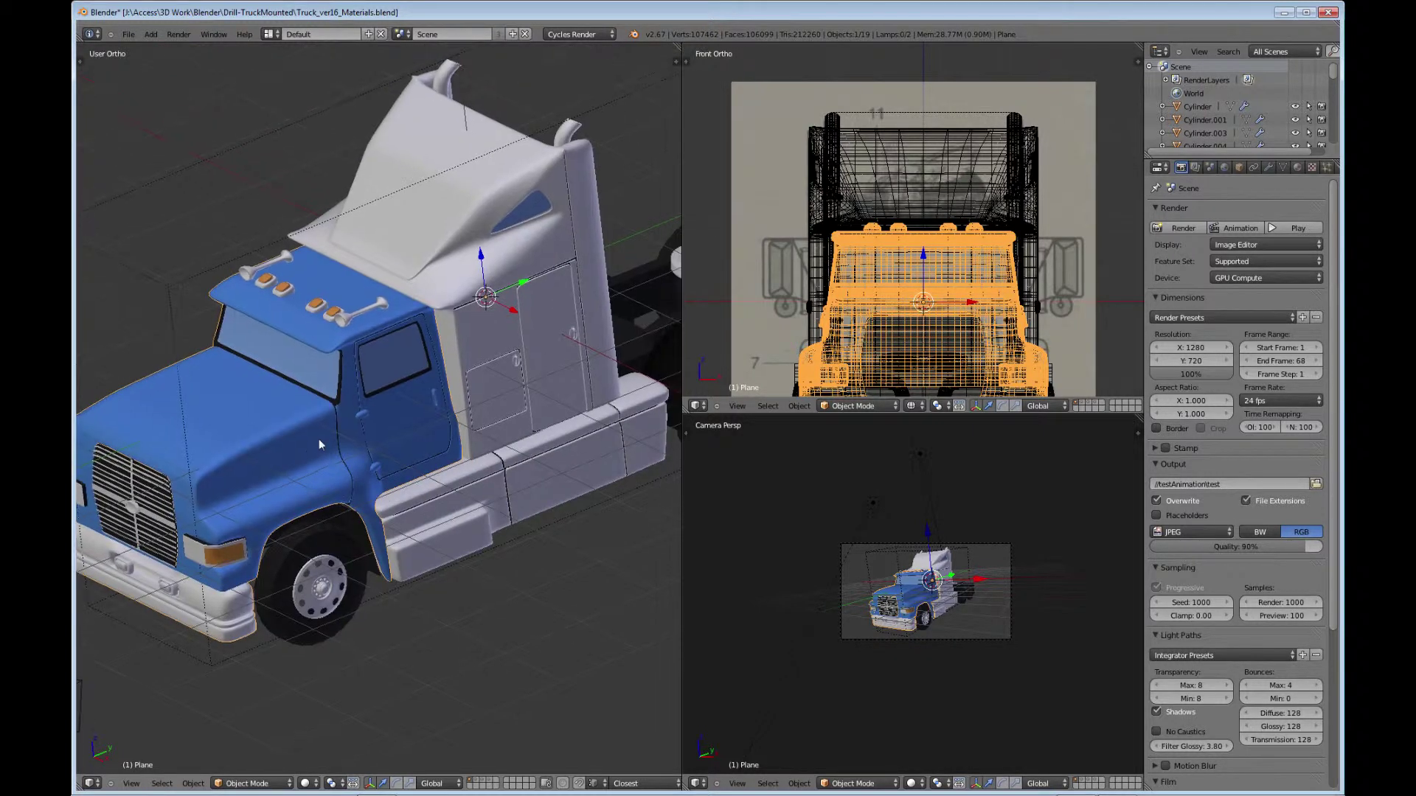
{"action": "left_click", "coordinate": [1298, 168]}
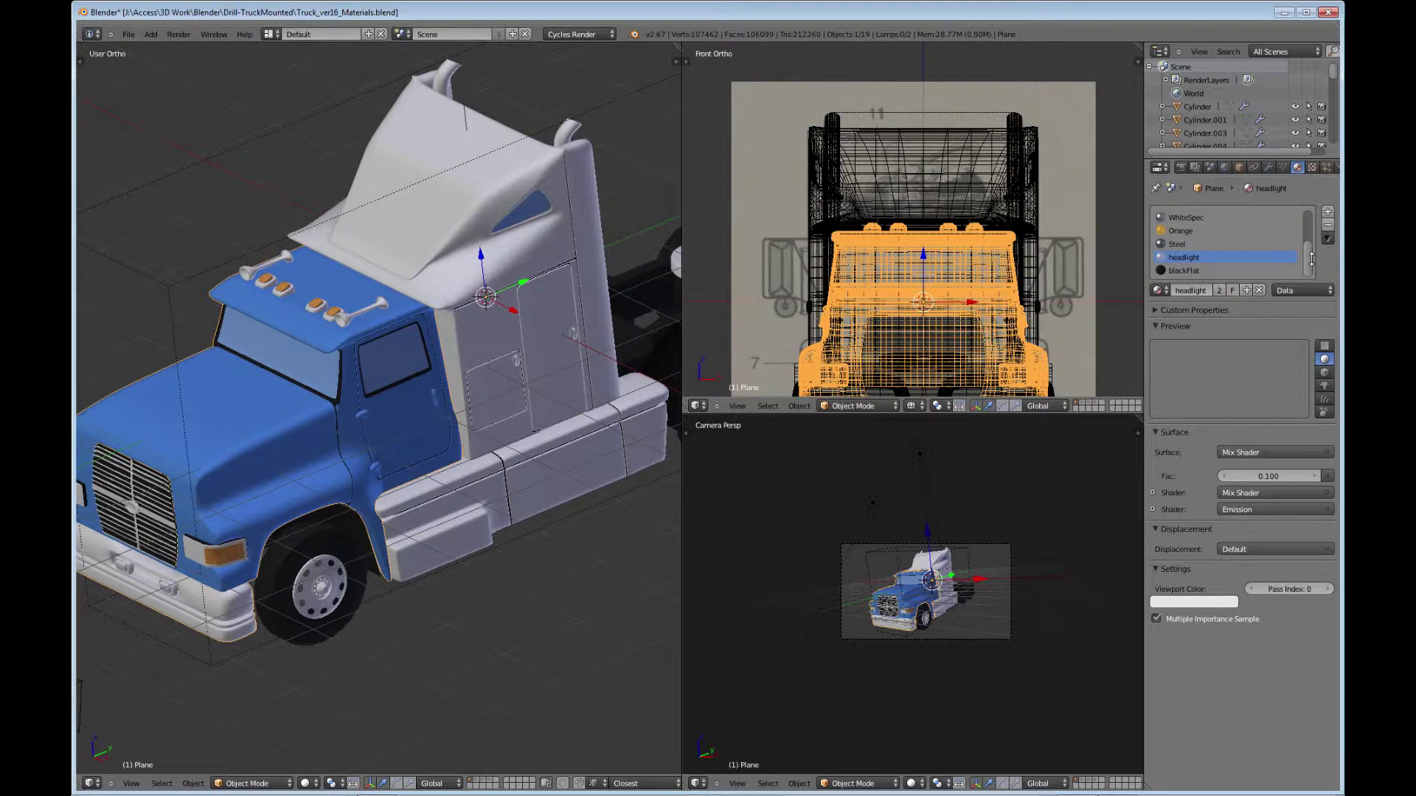
{"action": "left_click_drag", "start_coordinate": [1311, 258], "coordinate": [1309, 206]}
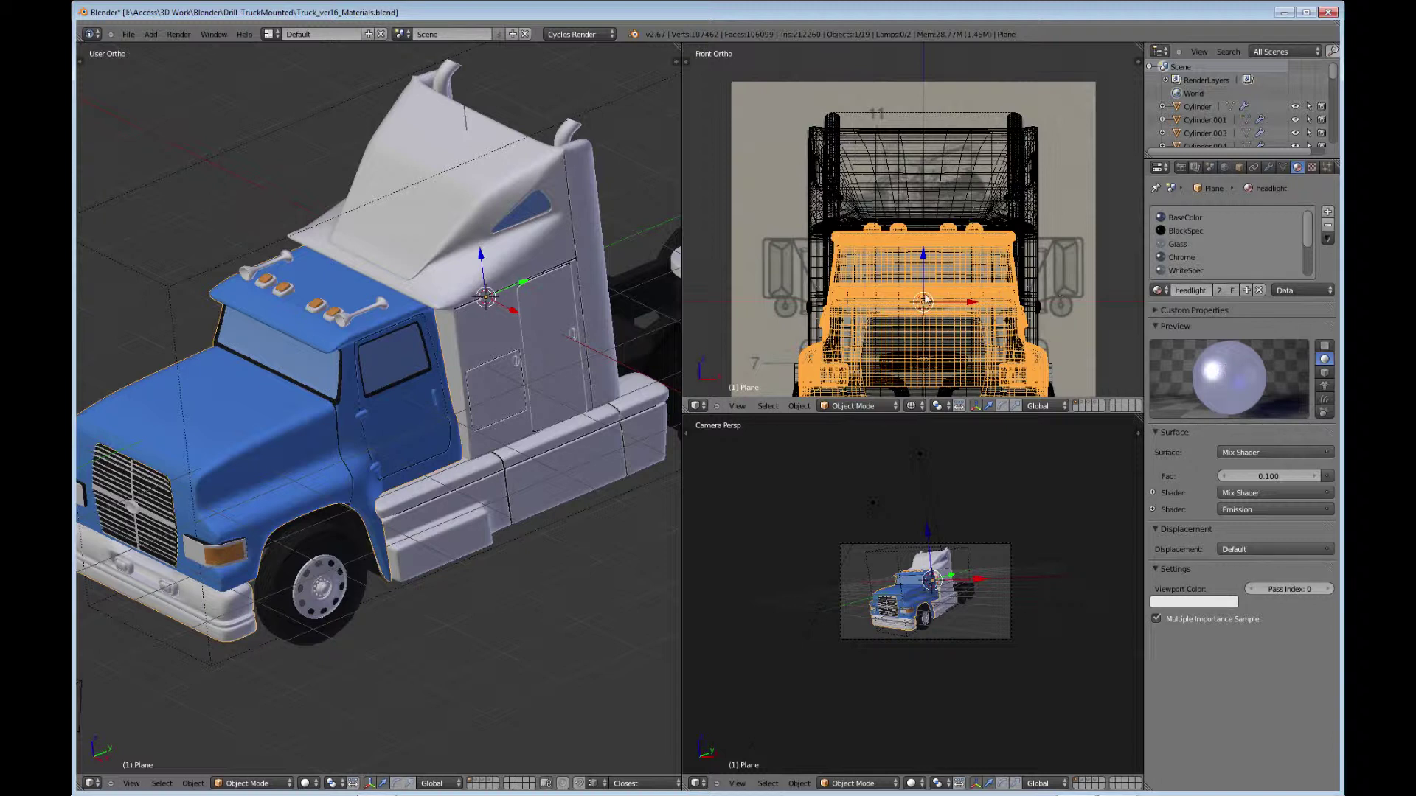
{"action": "left_click", "coordinate": [1192, 218]}
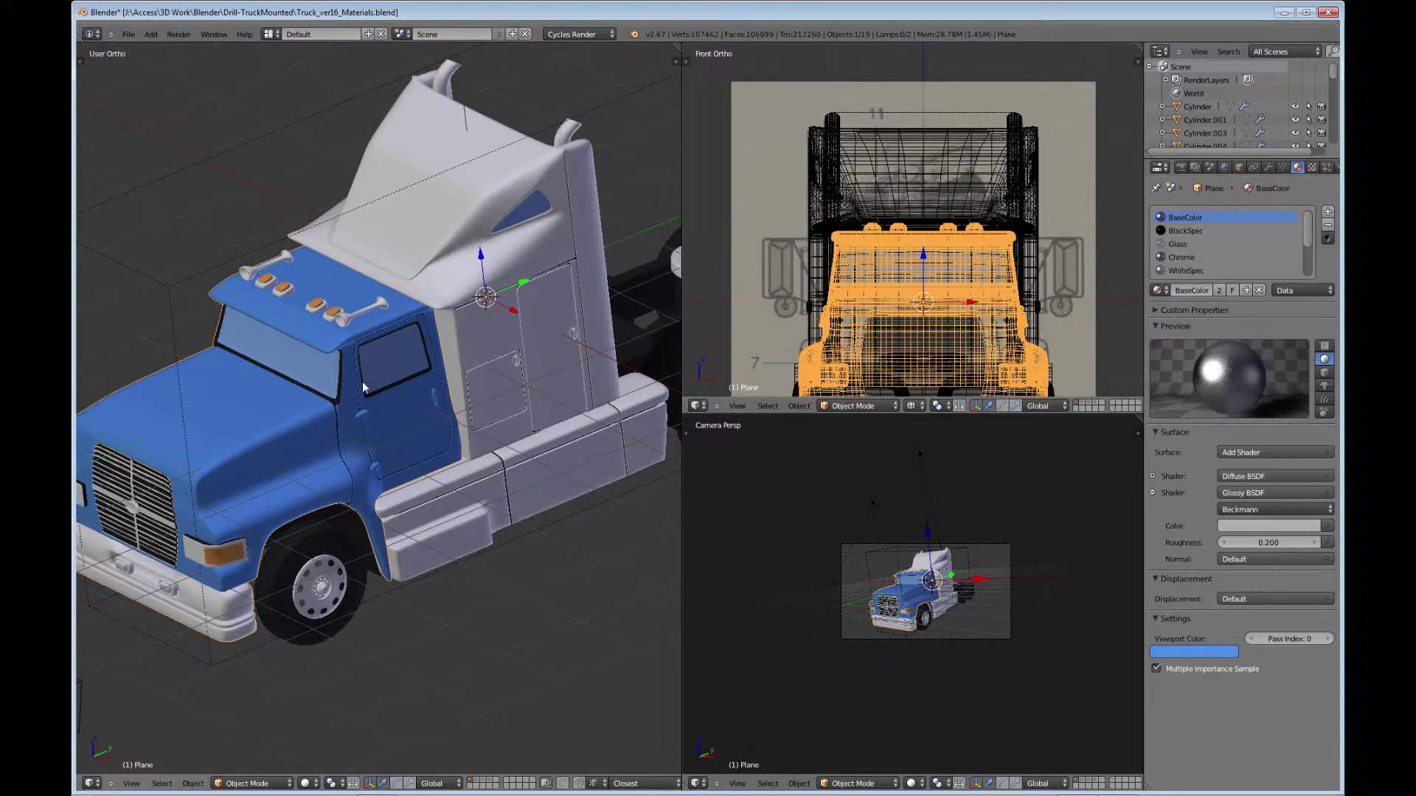
- Enter Edit Mode on the cab and highlight the faces assigned to BaseColor, then deselect them
{"action": "key", "text": "Tab"}
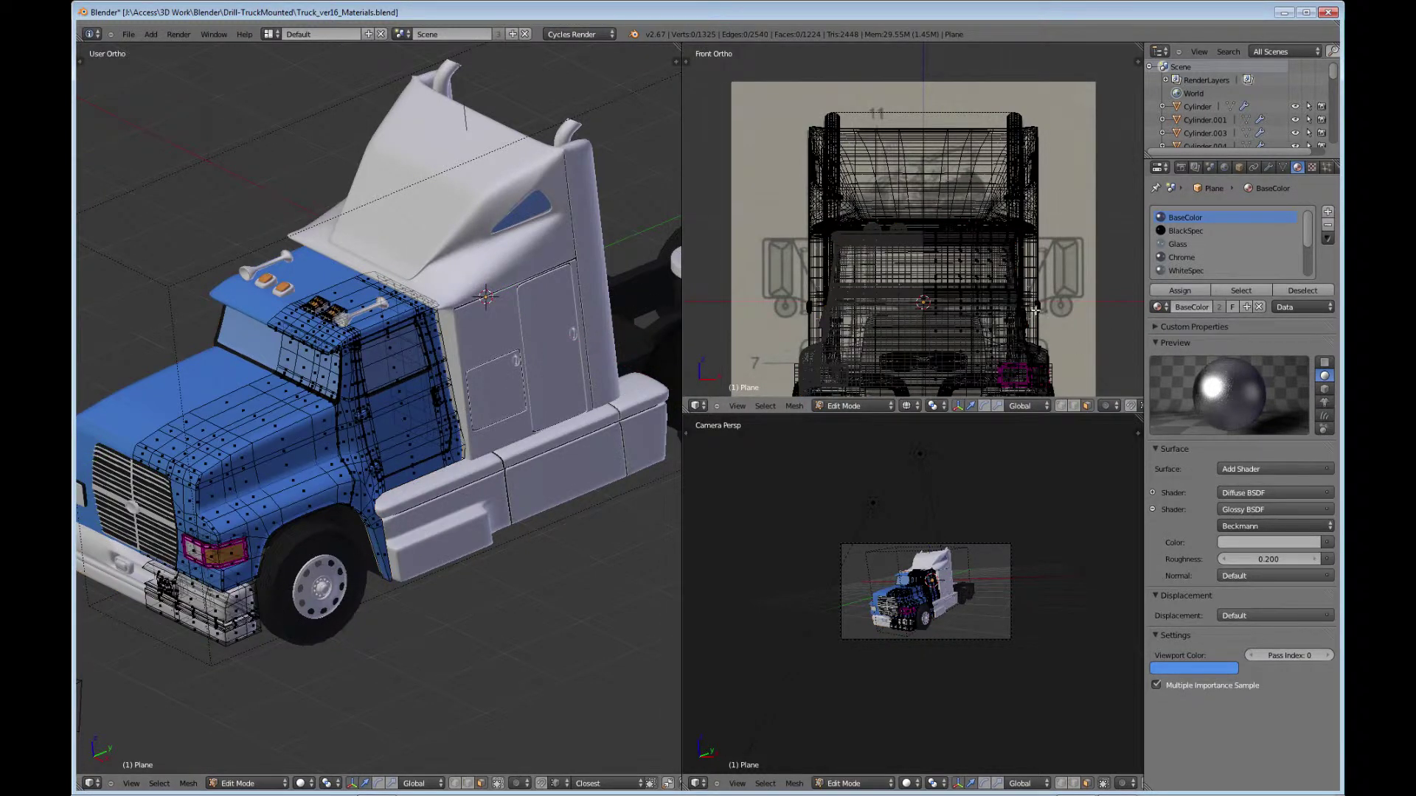
{"action": "left_click", "coordinate": [1230, 290]}
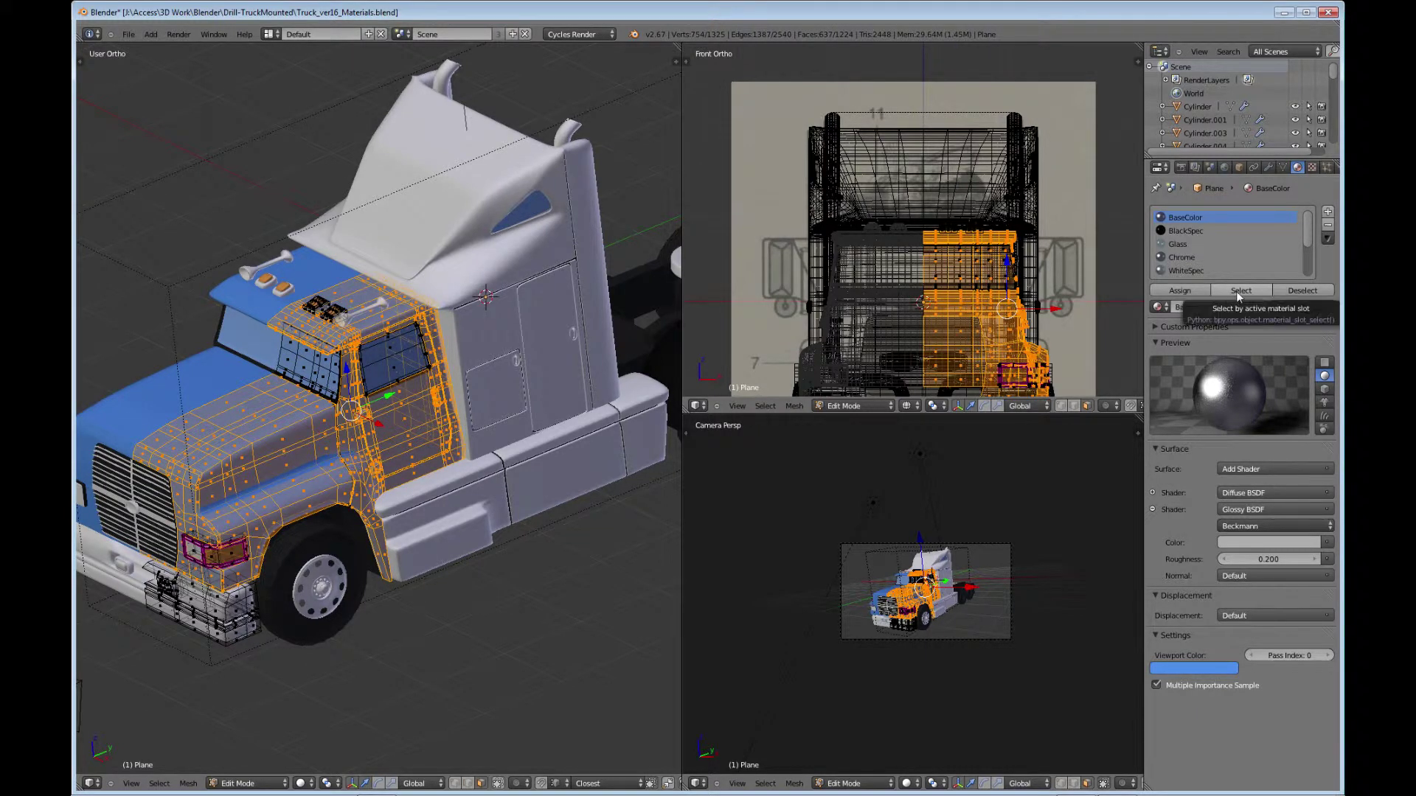
{"action": "left_click", "coordinate": [1297, 289]}
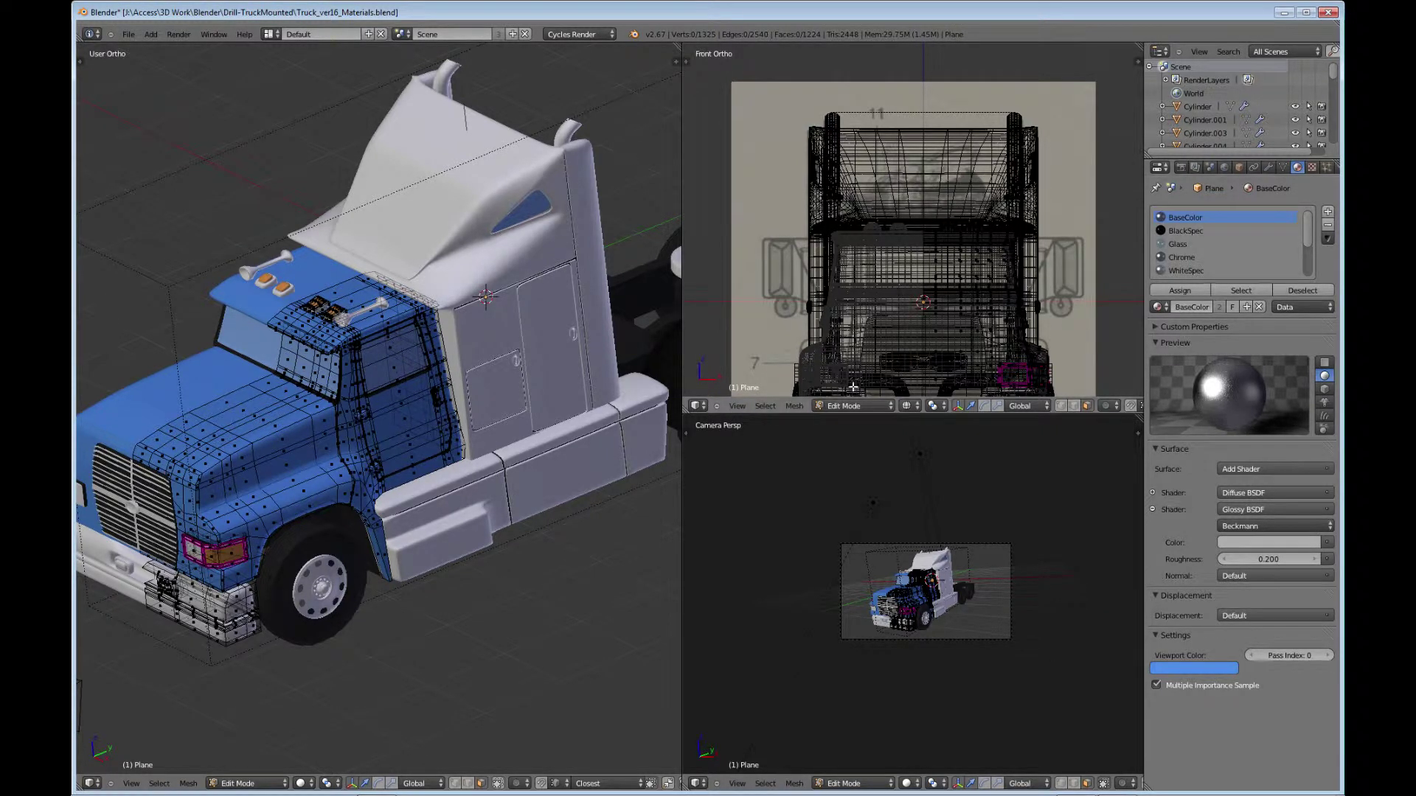
- Change the front orthographic view to a Node Editor with the whole BaseColor node tree in view
{"action": "left_click", "coordinate": [695, 406]}
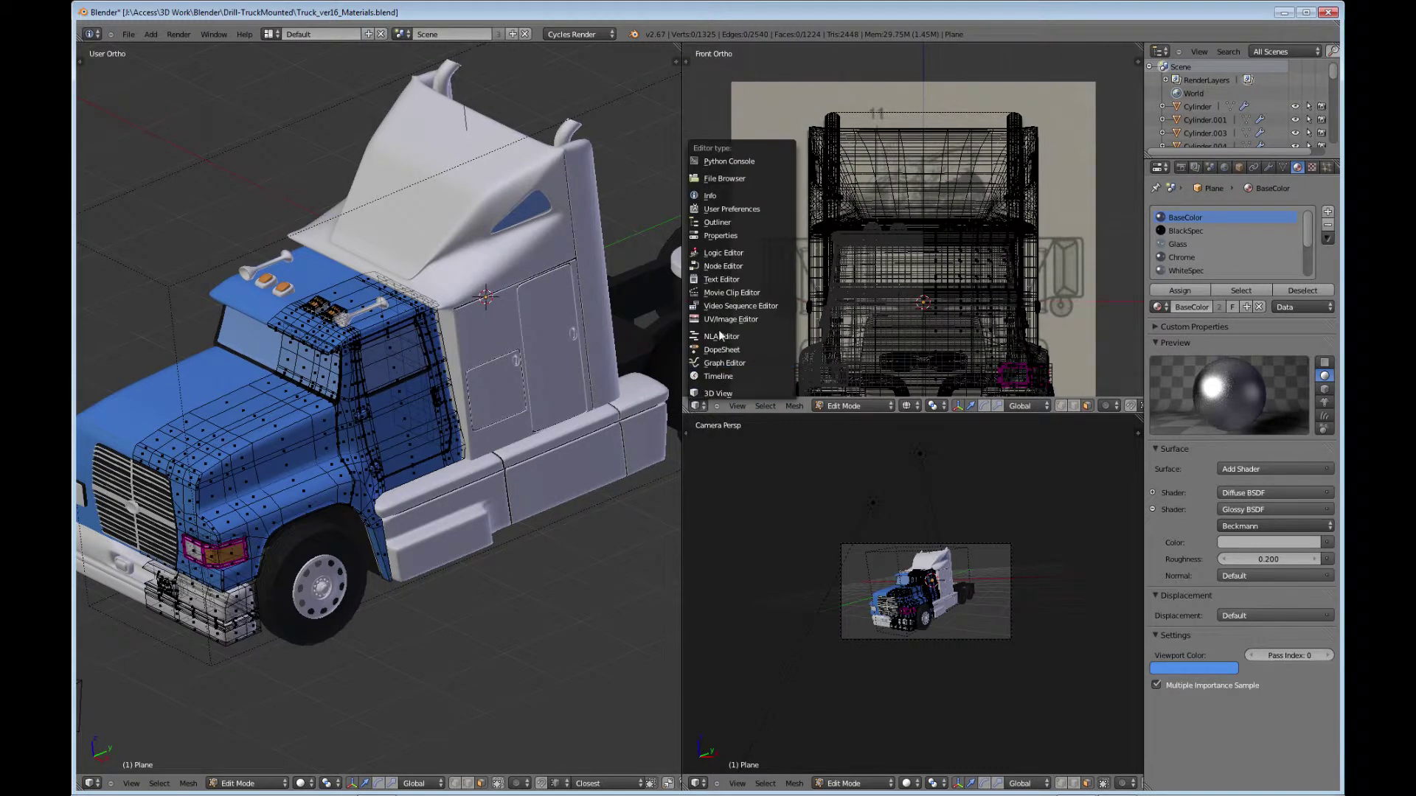
{"action": "left_click", "coordinate": [731, 266]}
{"action": "key", "text": "Home"}
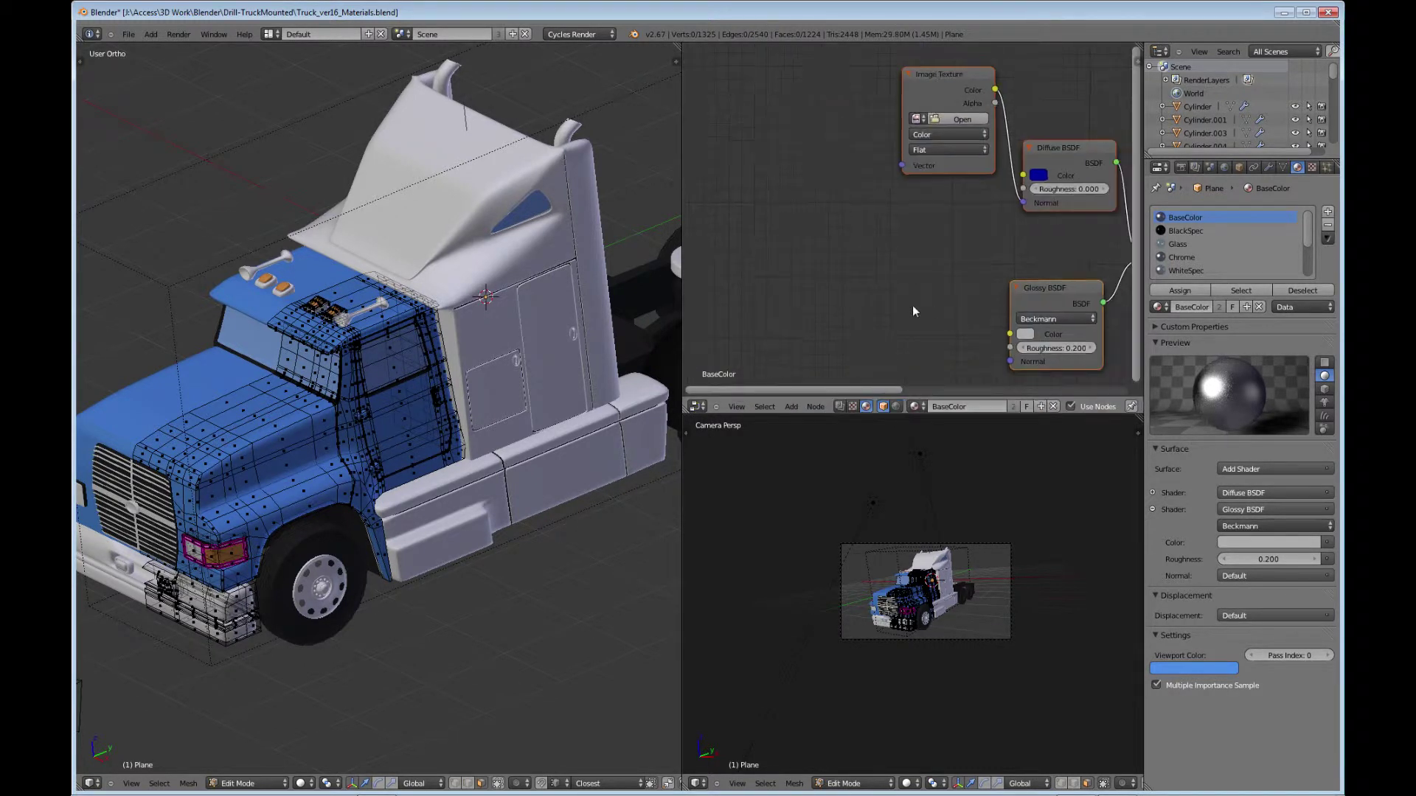
{"action": "scroll", "coordinate": [793, 268], "scroll_direction": "down", "scroll_amount": 1}
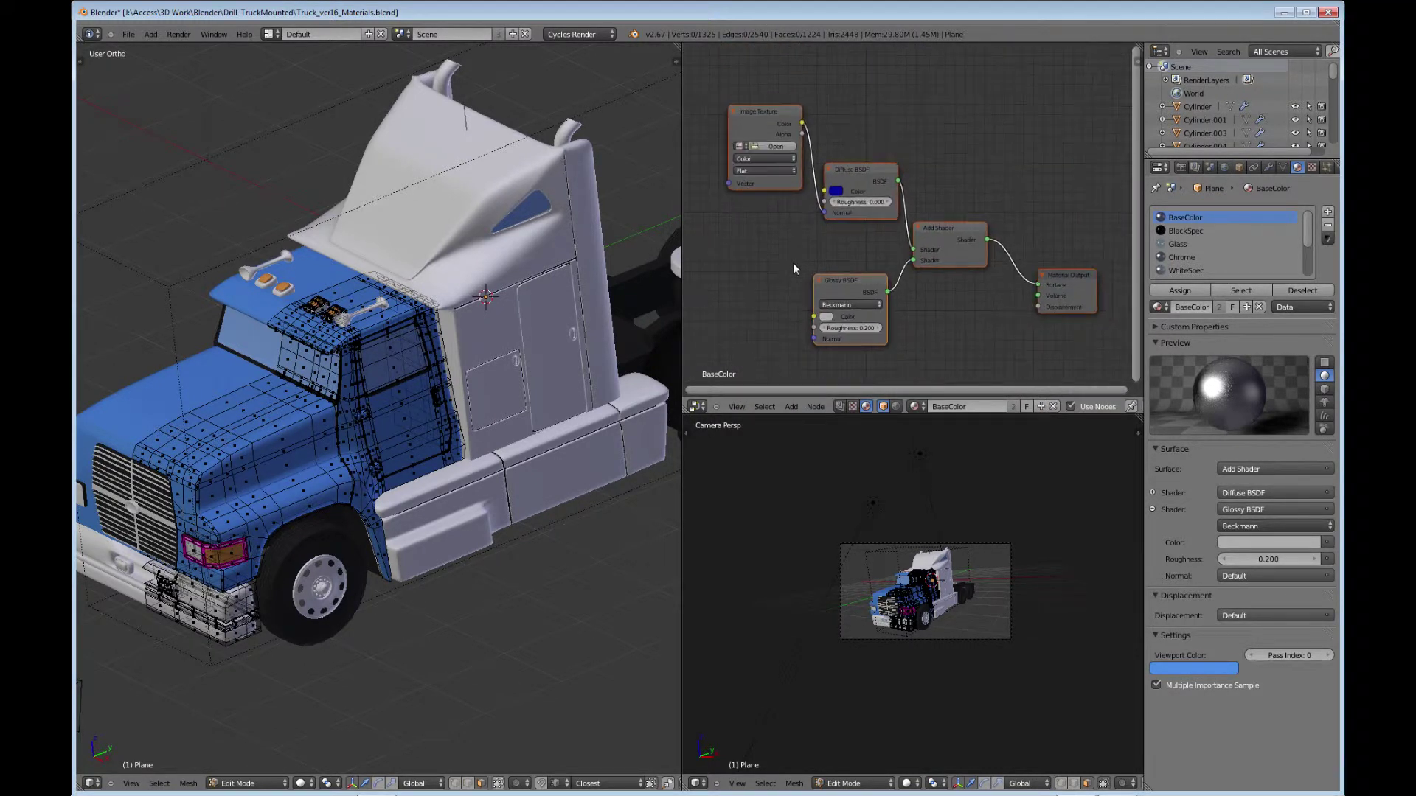
- Examine the BaseColor shader nodes in the maximized Node Editor, then restore the multi-view layout
{"action": "key", "text": "ctrl+Up"}
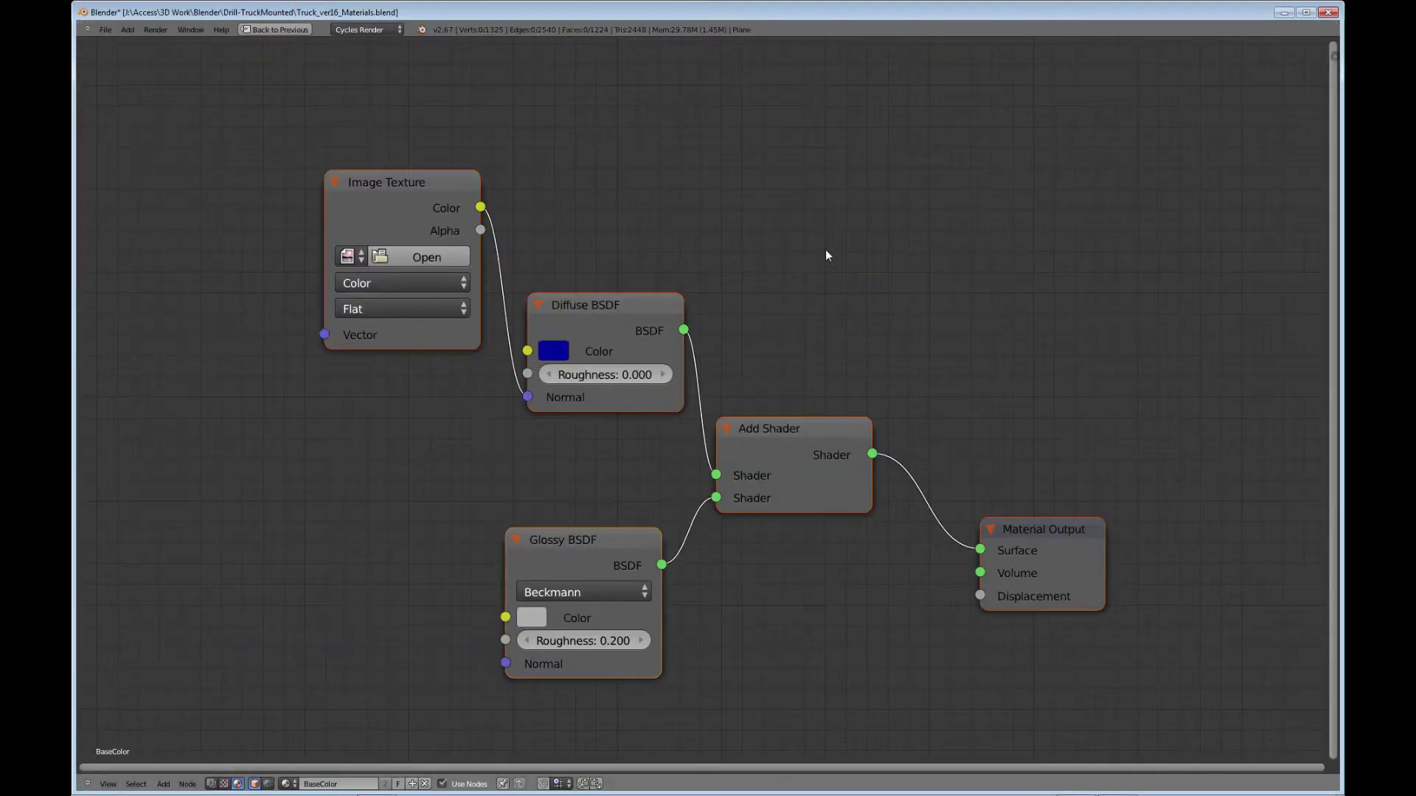
{"action": "middle_click_drag", "start_coordinate": [847, 410], "coordinate": [822, 368]}
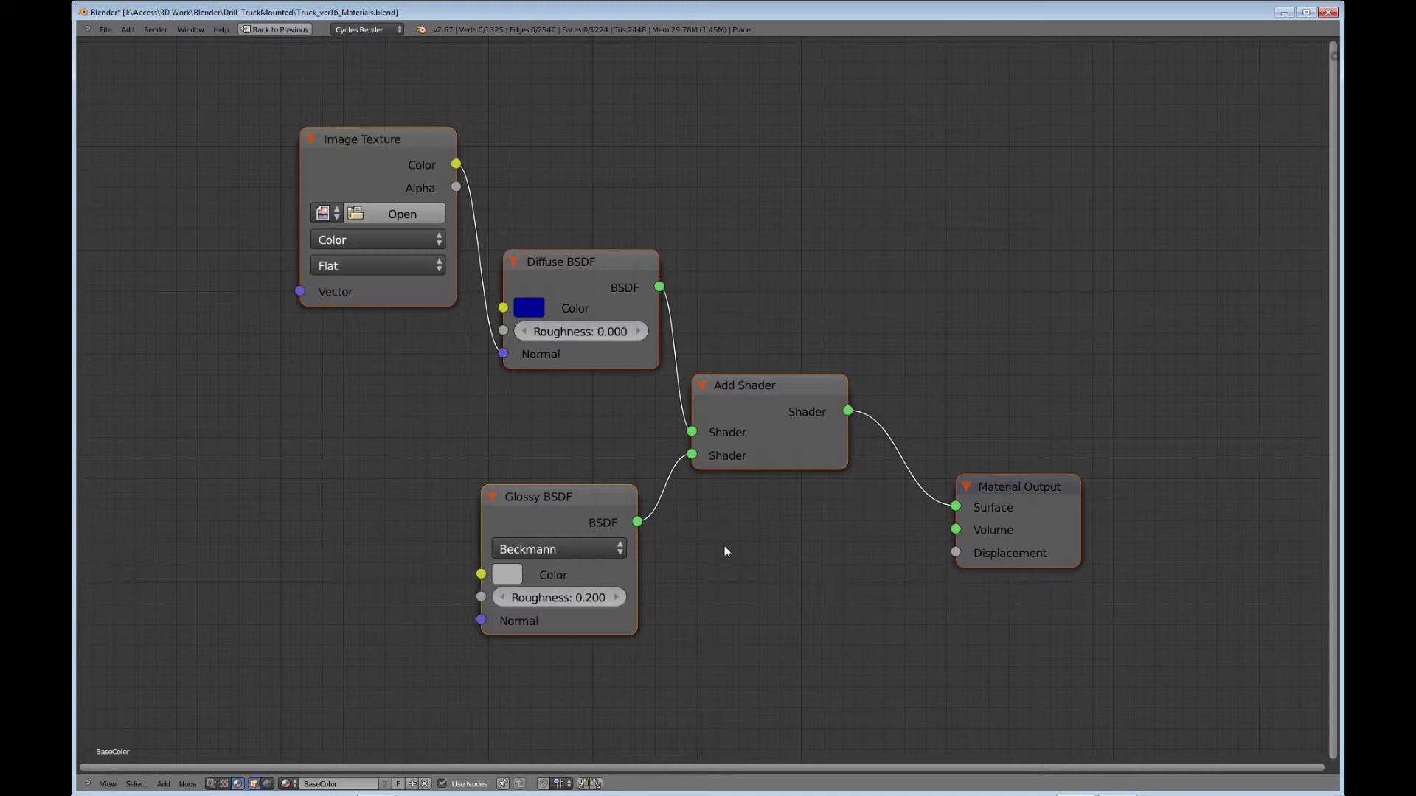
{"action": "key", "text": "ctrl+Up"}
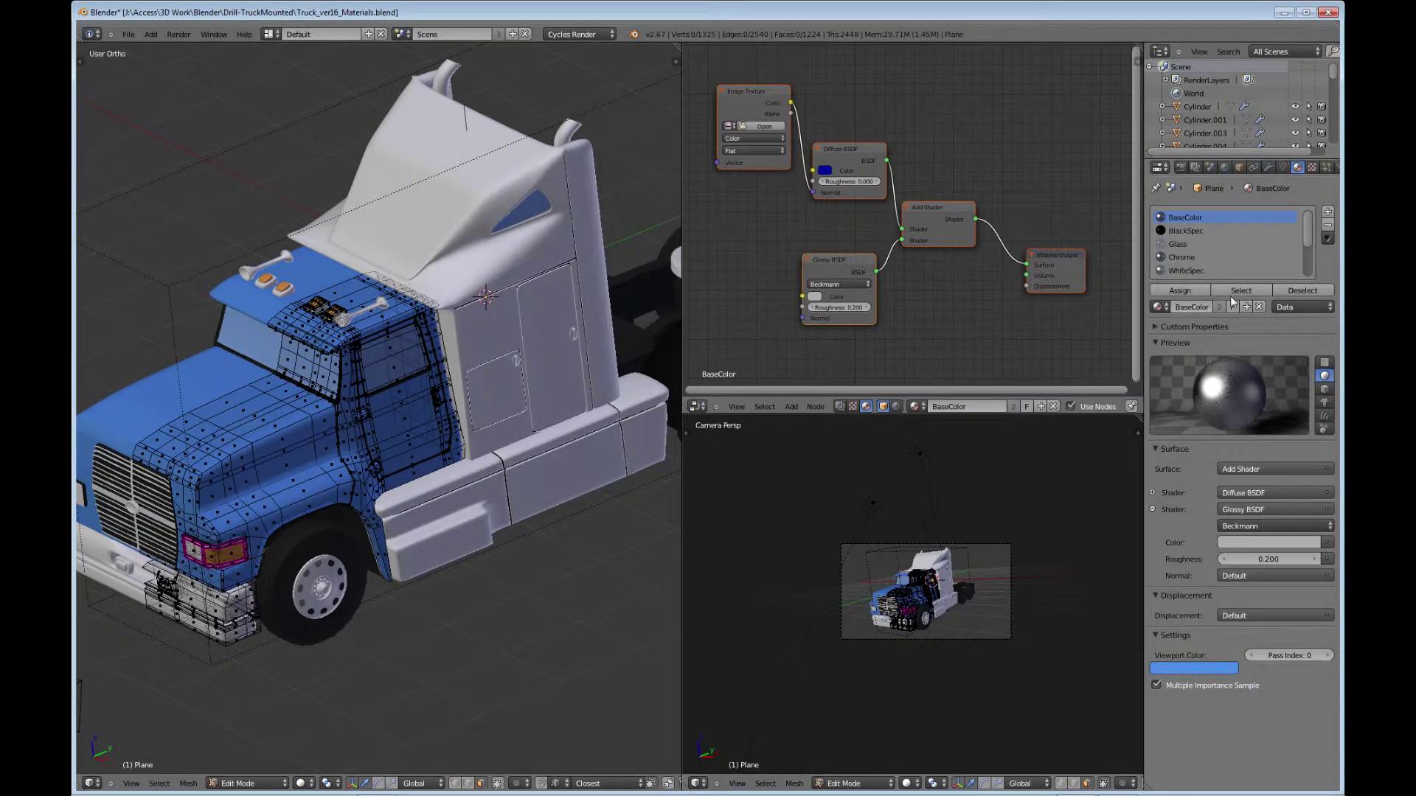
- Make BlackSpec the active material and examine its node tree at full size, then restore the layout
{"action": "left_click", "coordinate": [1187, 230]}
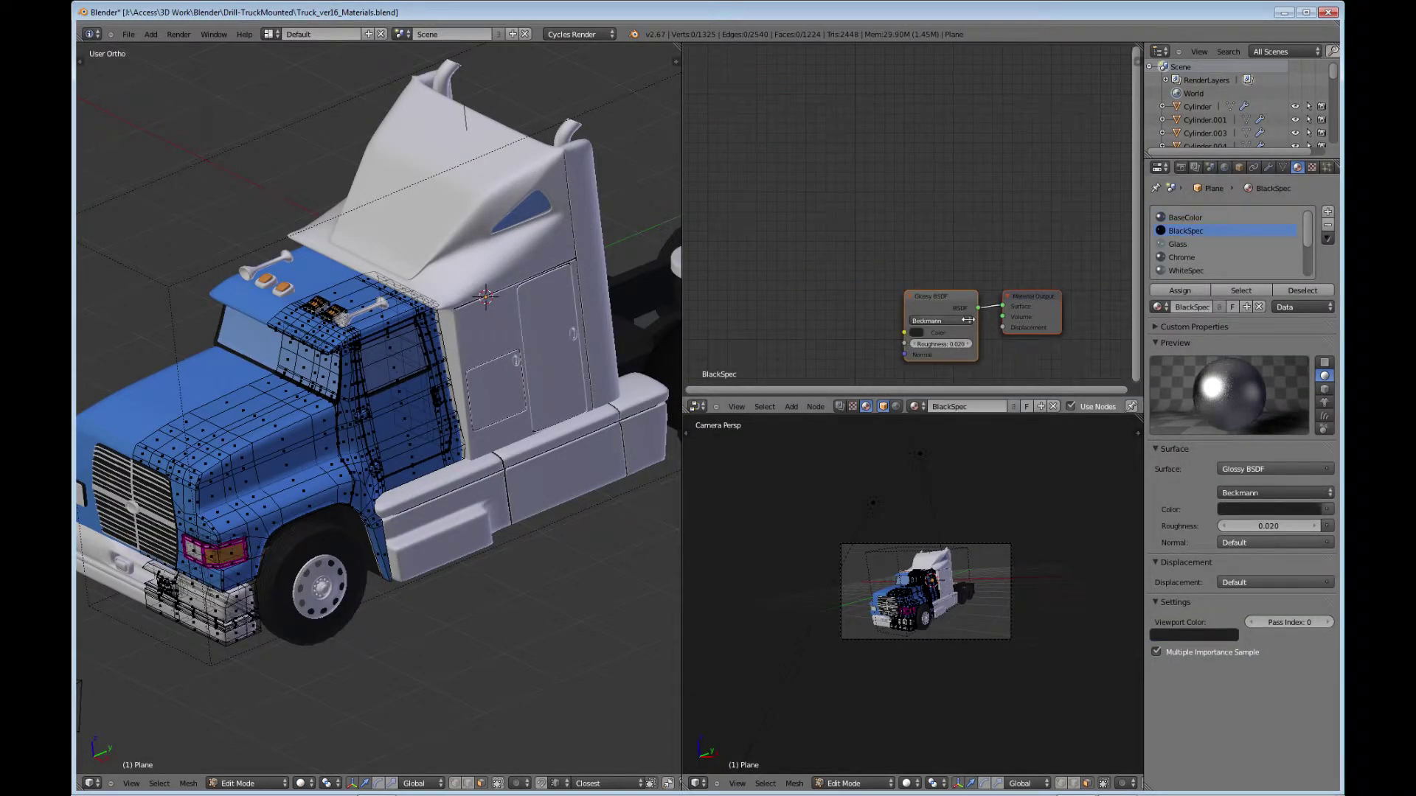
{"action": "key", "text": "ctrl+Up"}
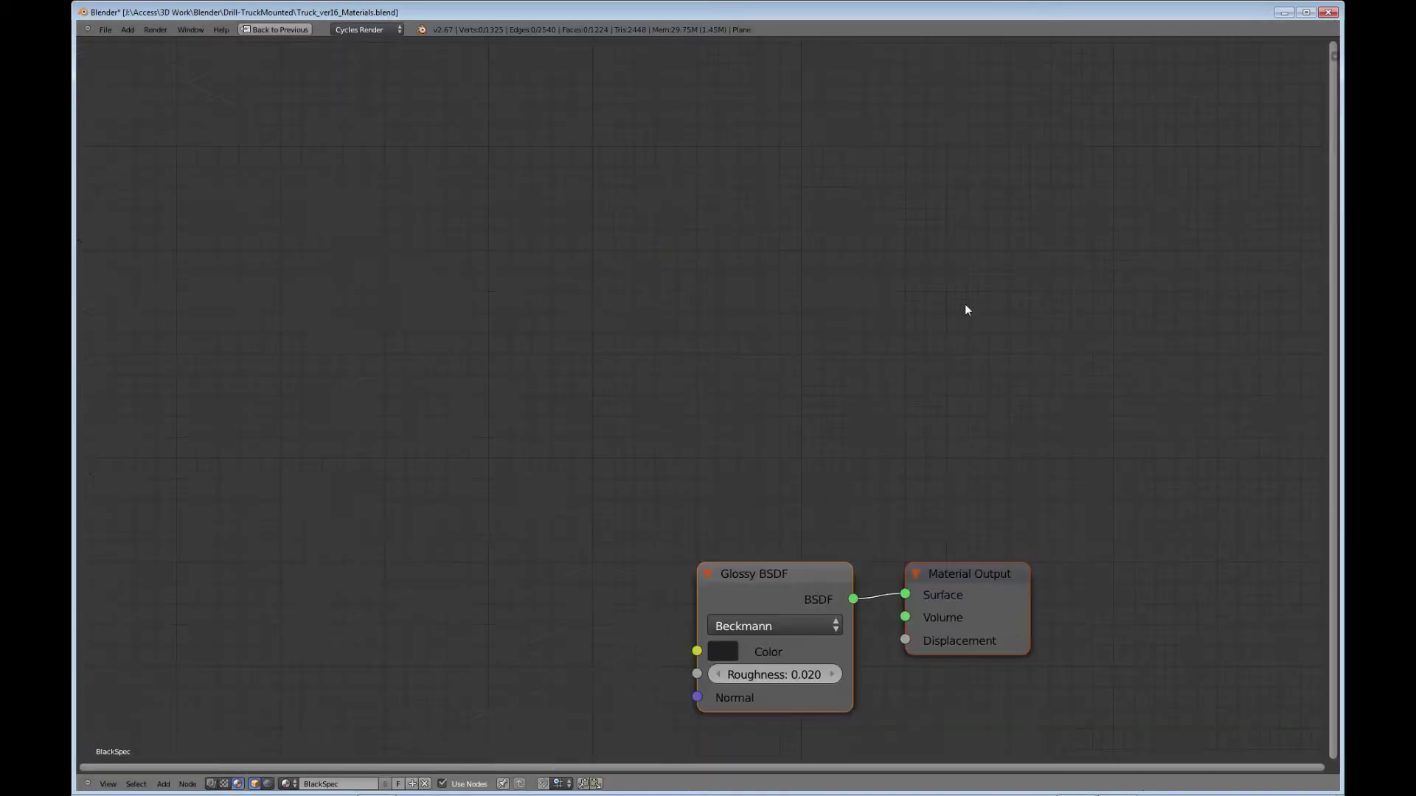
{"action": "key", "text": "Home"}
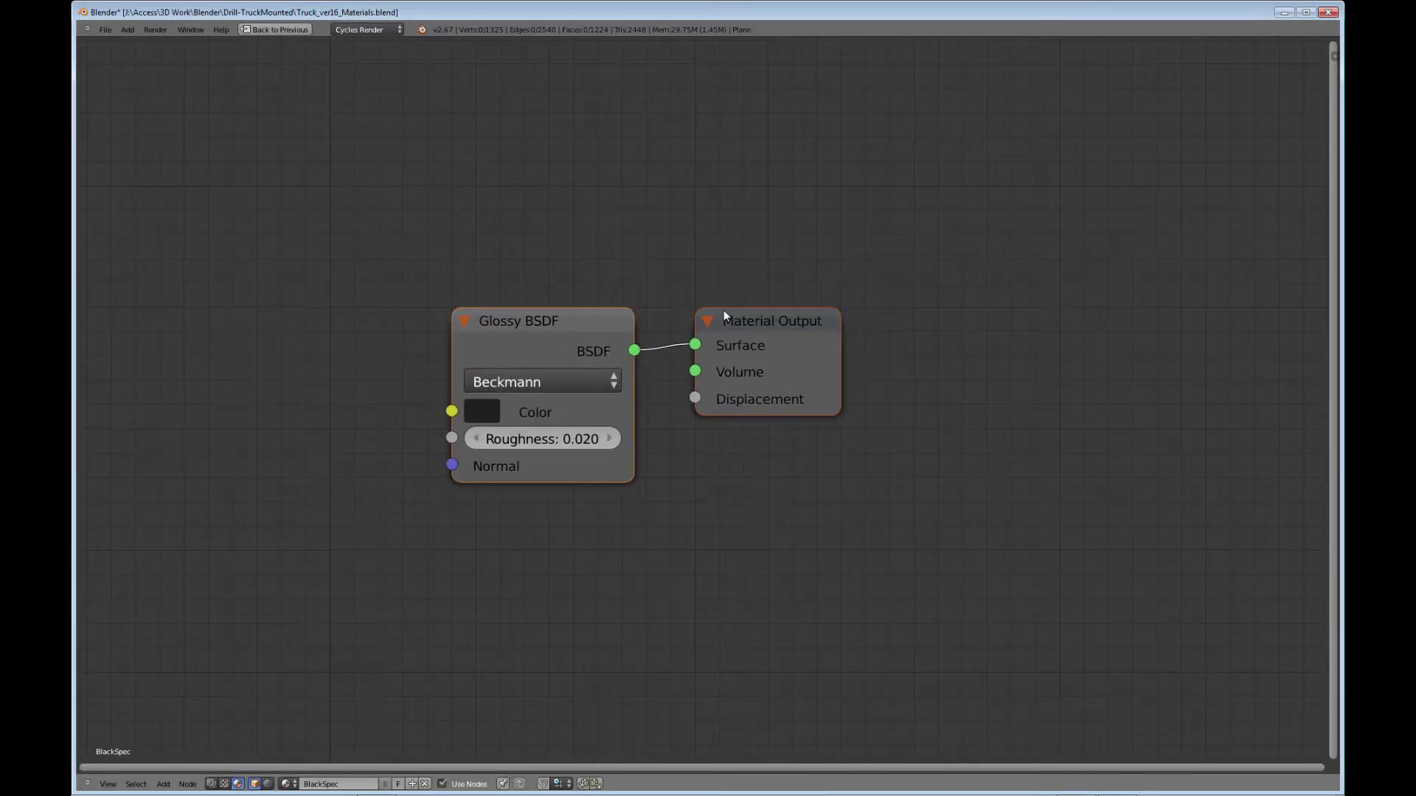
{"action": "key", "text": "ctrl+Up"}
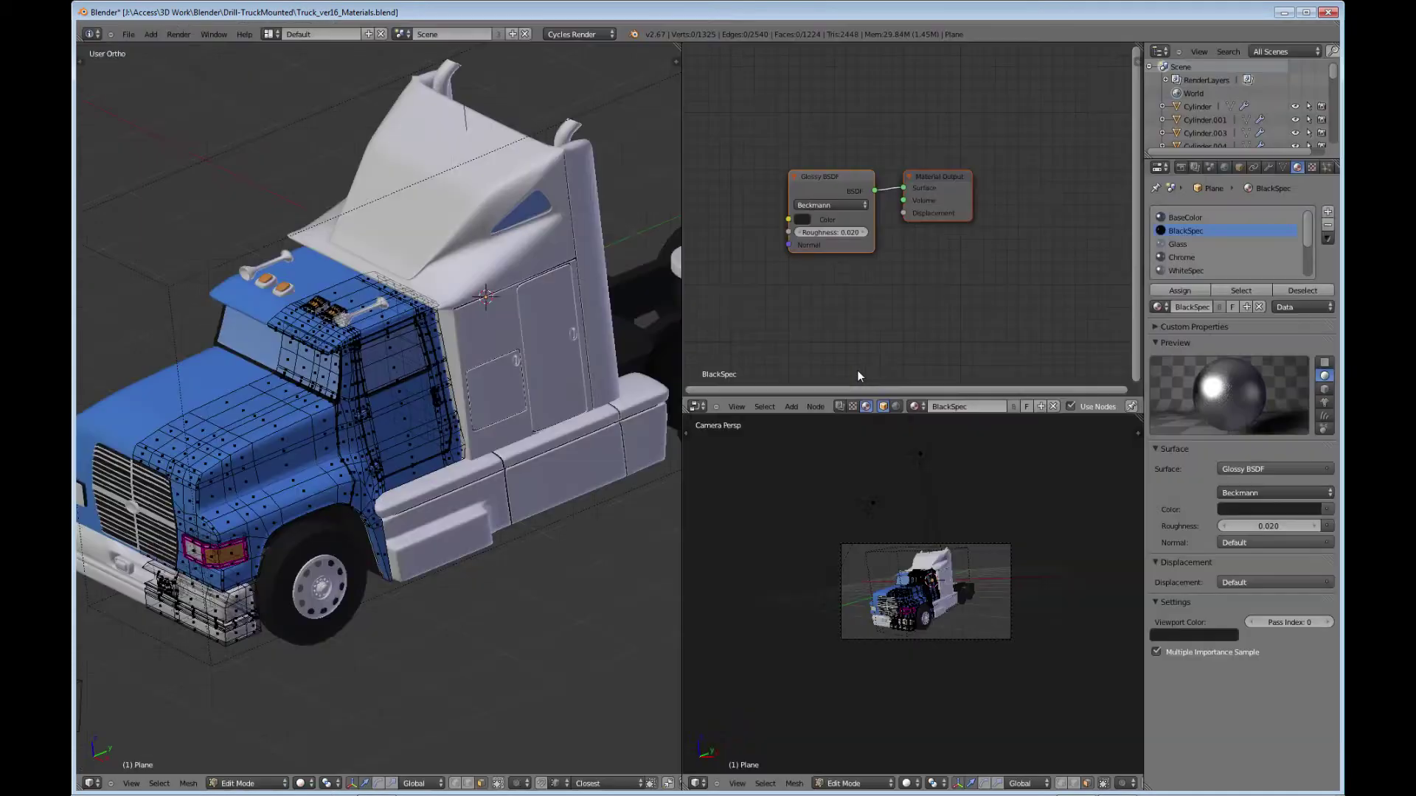
- Make Glass the active material and examine its node tree at full size, then restore the layout
{"action": "left_click", "coordinate": [1180, 243]}
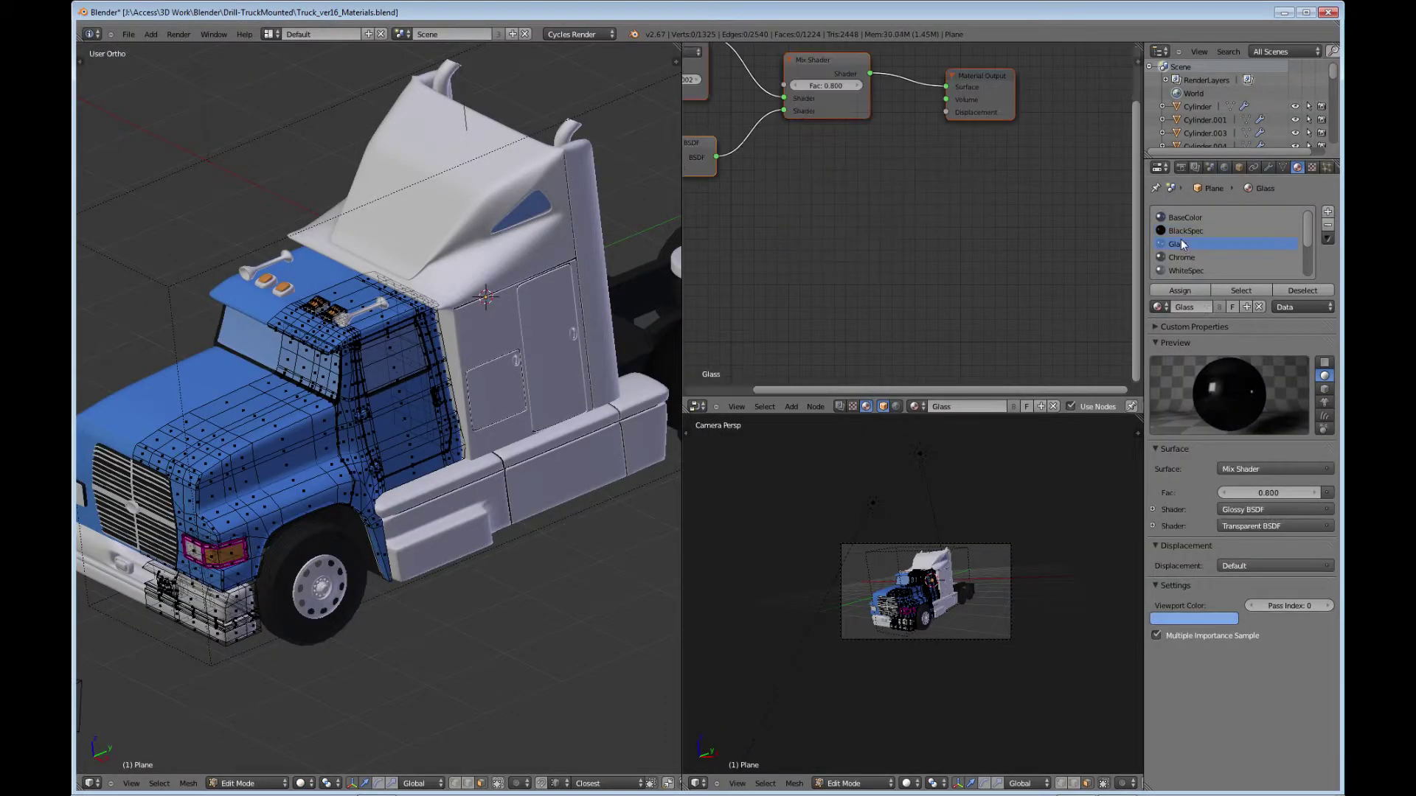
{"action": "middle_click_drag", "start_coordinate": [962, 193], "coordinate": [980, 285]}
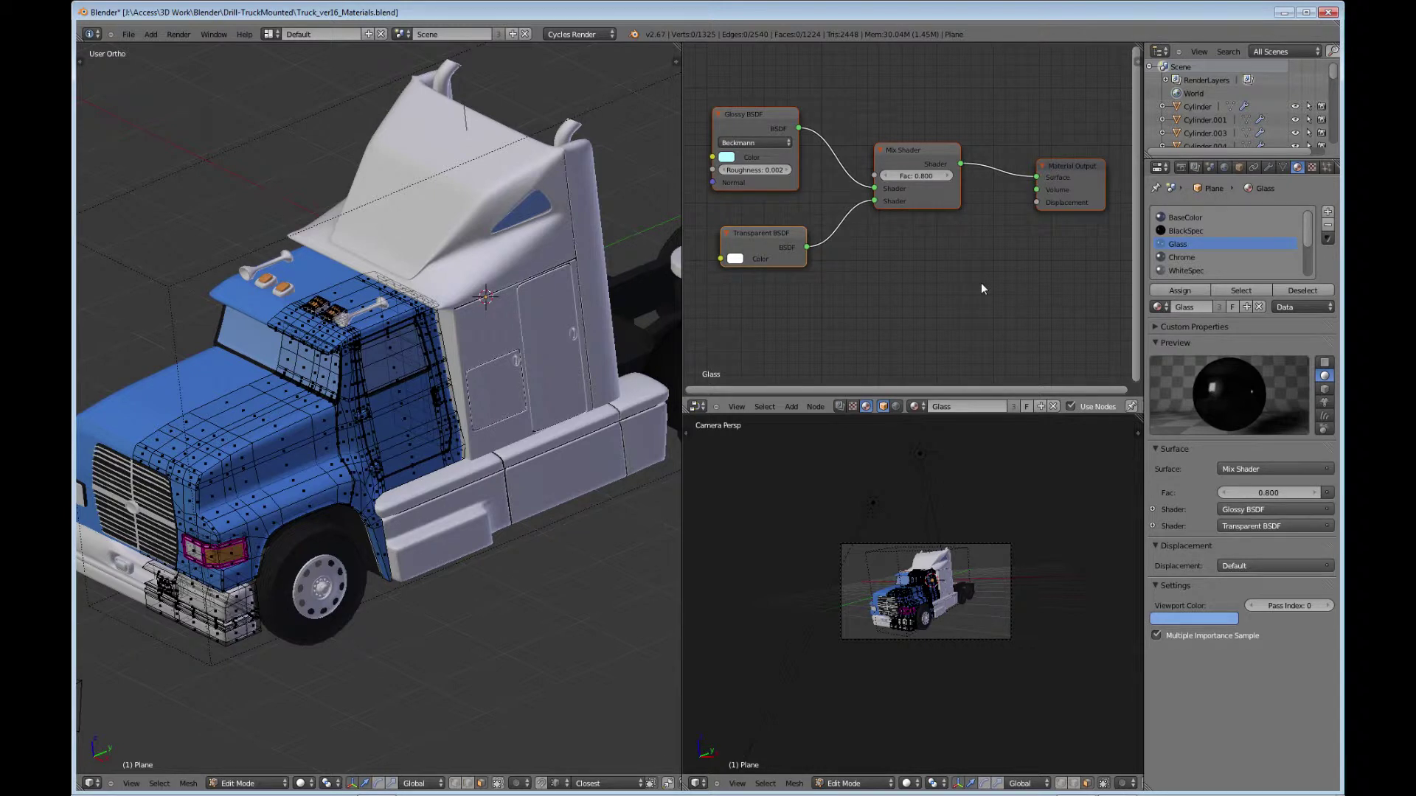
{"action": "key", "text": "ctrl+Up"}
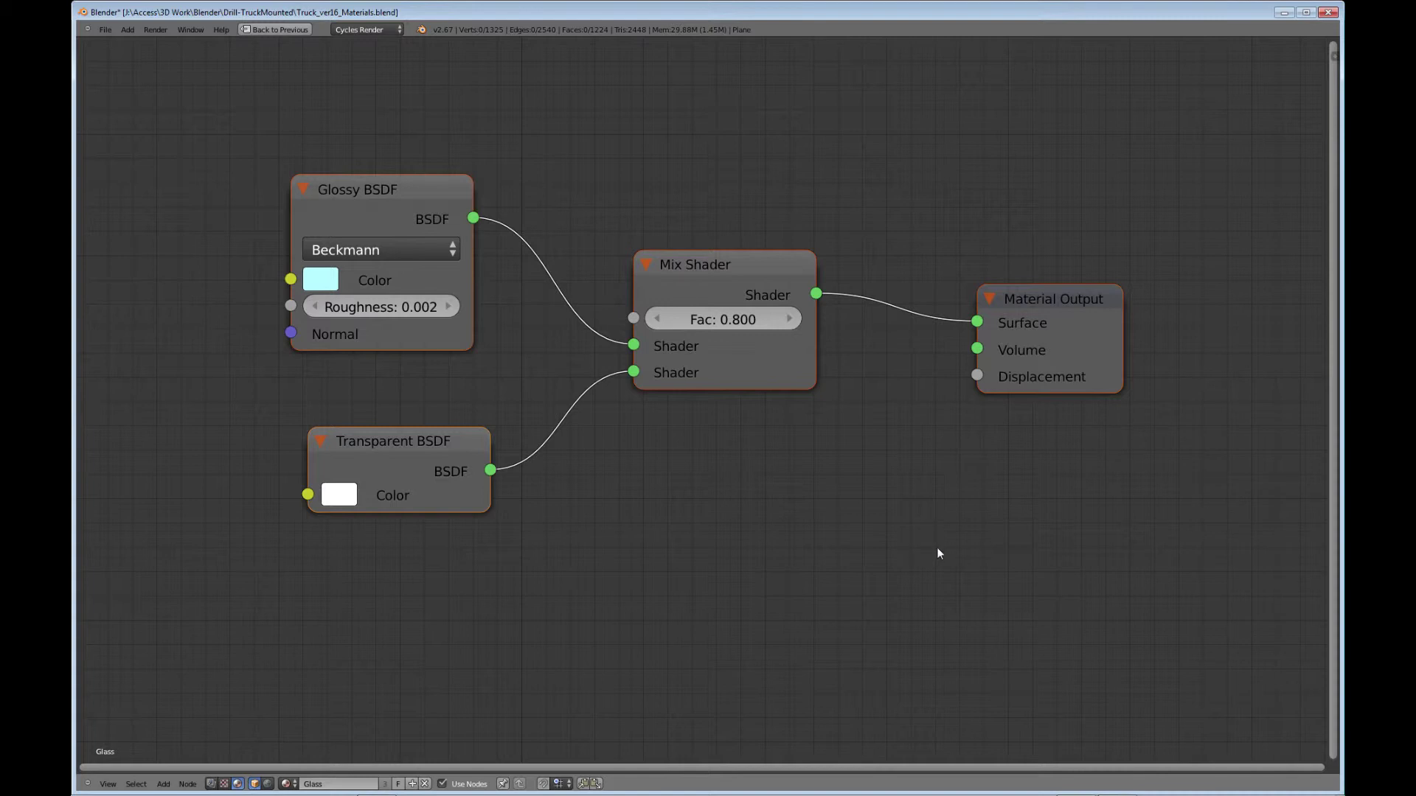
{"action": "key", "text": "ctrl+Up"}
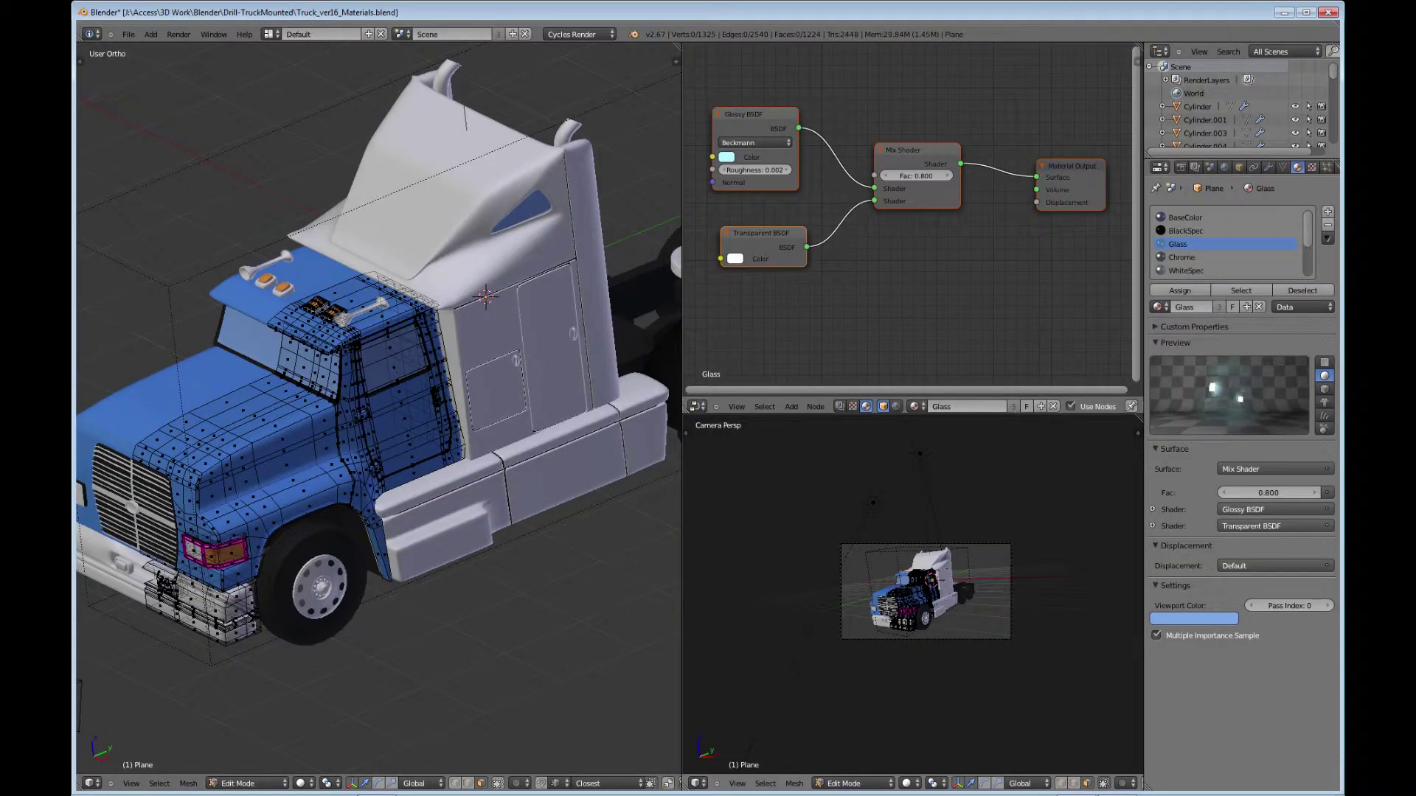
- Make Chrome the active material and examine its node tree in the maximized Node Editor
{"action": "left_click", "coordinate": [1193, 256]}
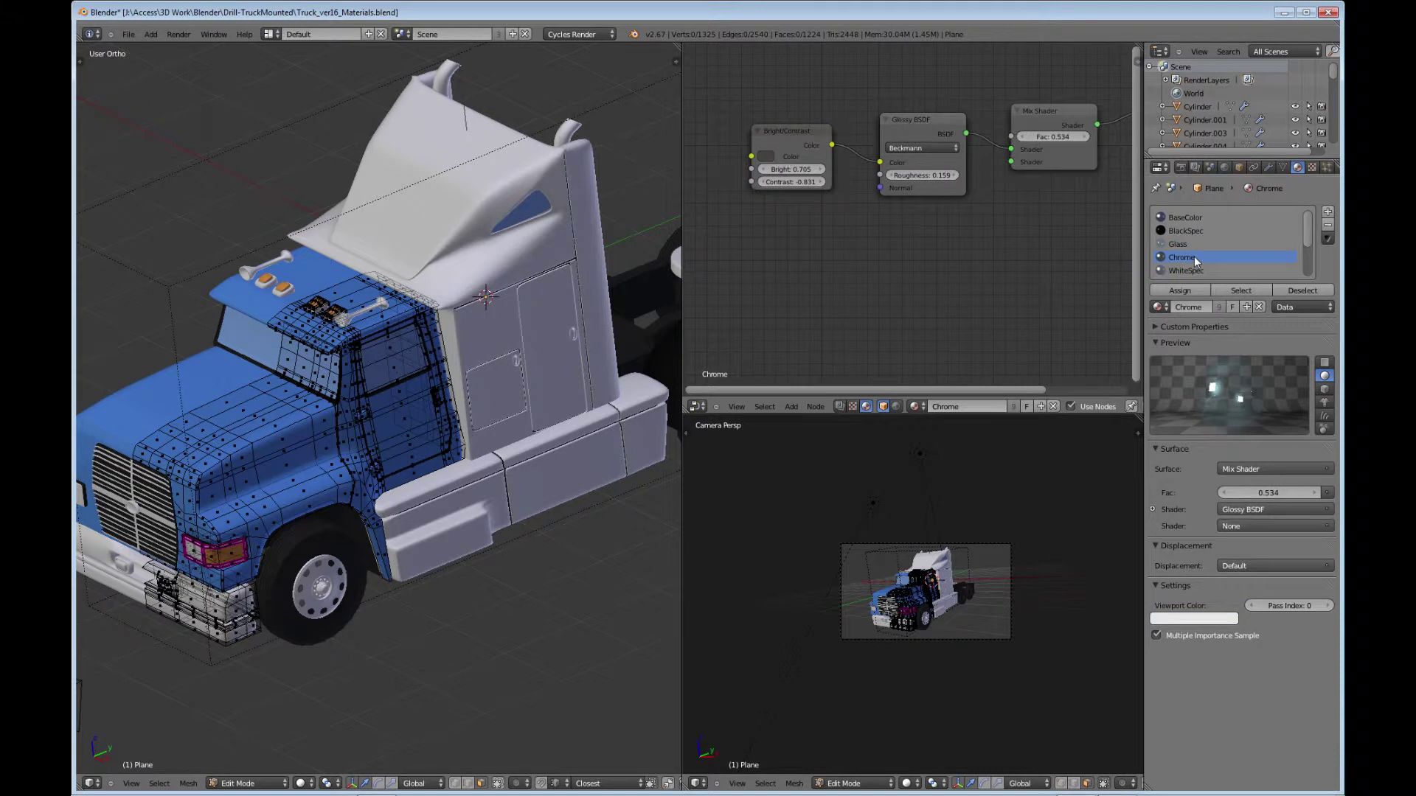
{"action": "scroll", "coordinate": [951, 238], "scroll_direction": "down", "scroll_amount": 1}
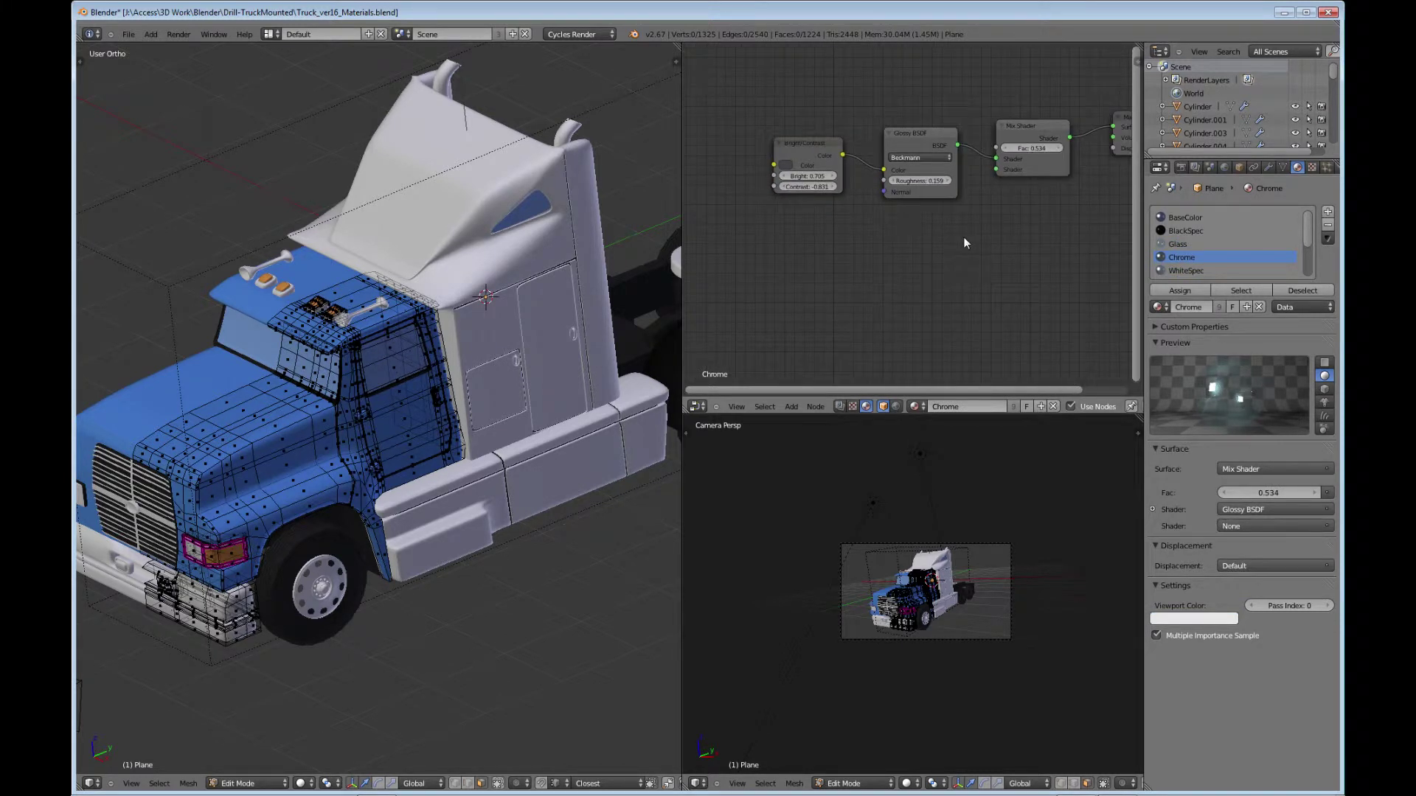
{"action": "middle_click_drag", "start_coordinate": [963, 238], "coordinate": [929, 286]}
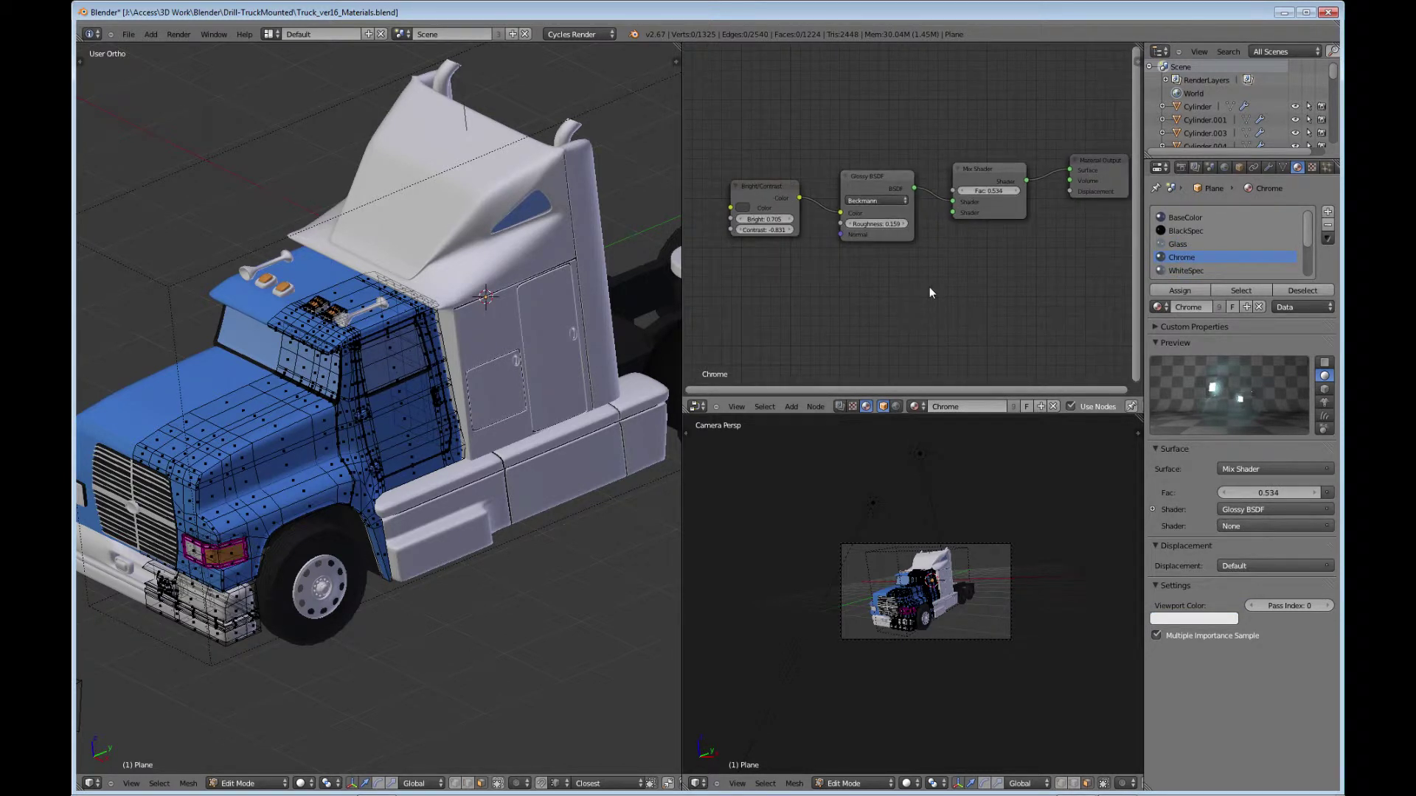
{"action": "key", "text": "ctrl+Up"}
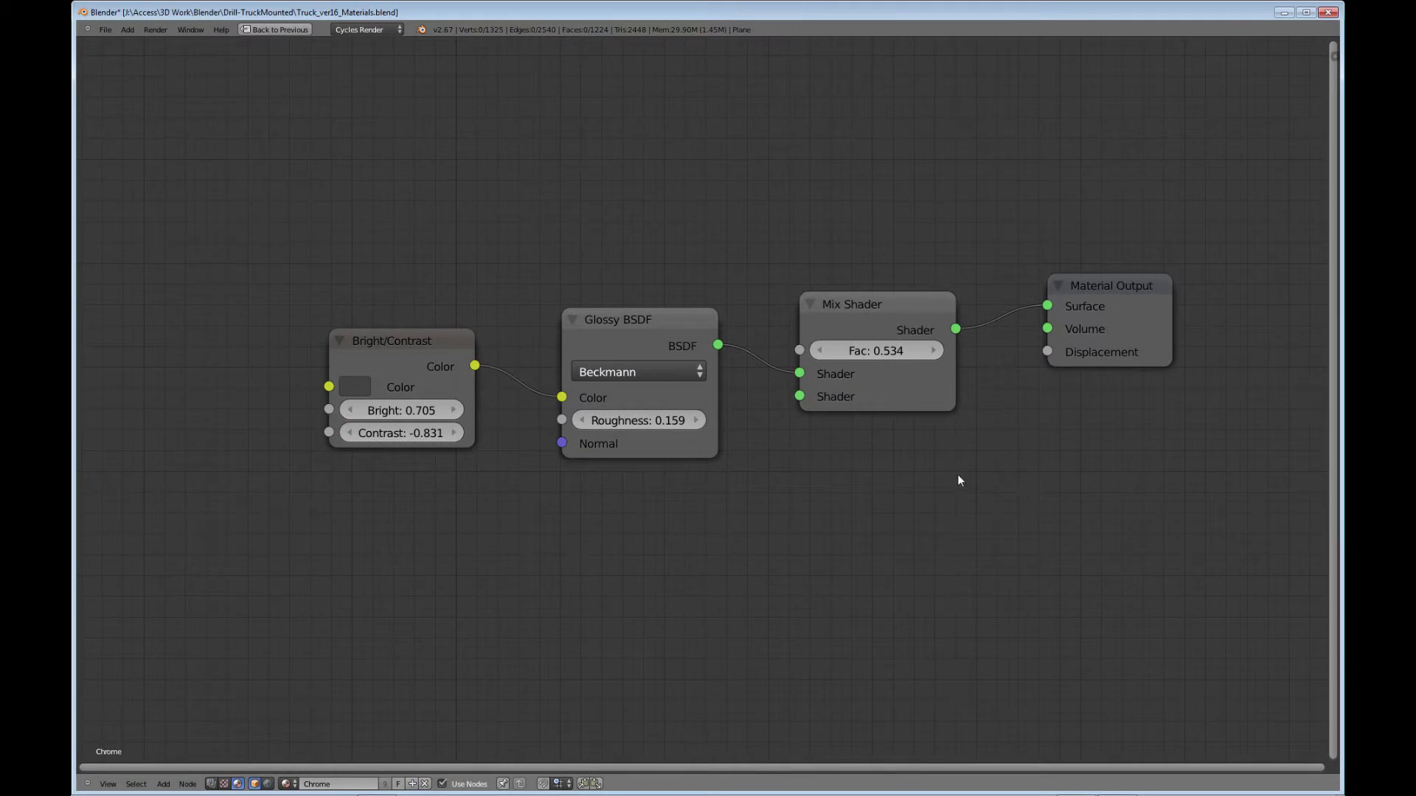
- Finish viewing Chrome's nodes, make WhiteSpec the active material, and examine its node tree at full size before restoring the layout
{"action": "middle_click_drag", "start_coordinate": [860, 483], "coordinate": [780, 428]}
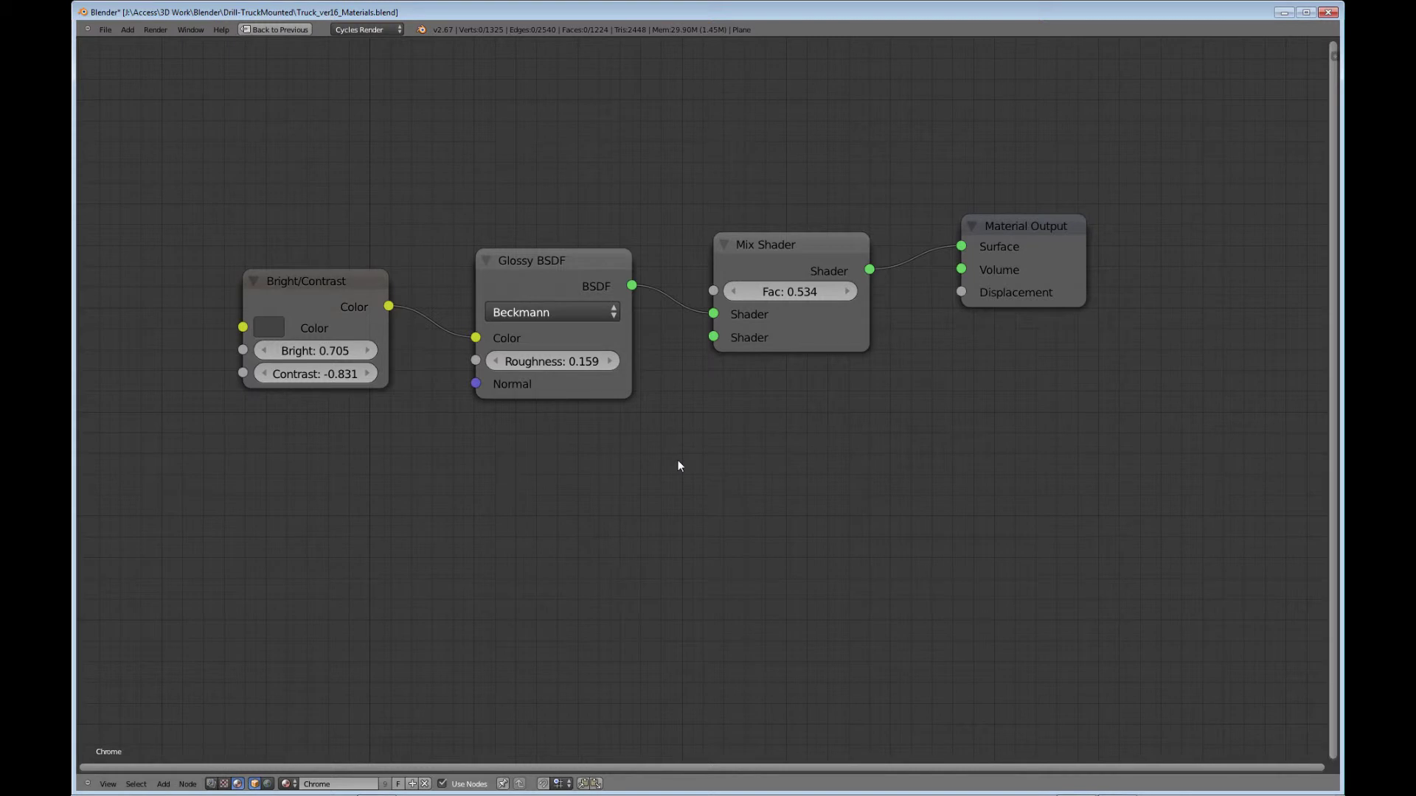
{"action": "key", "text": "ctrl+Up"}
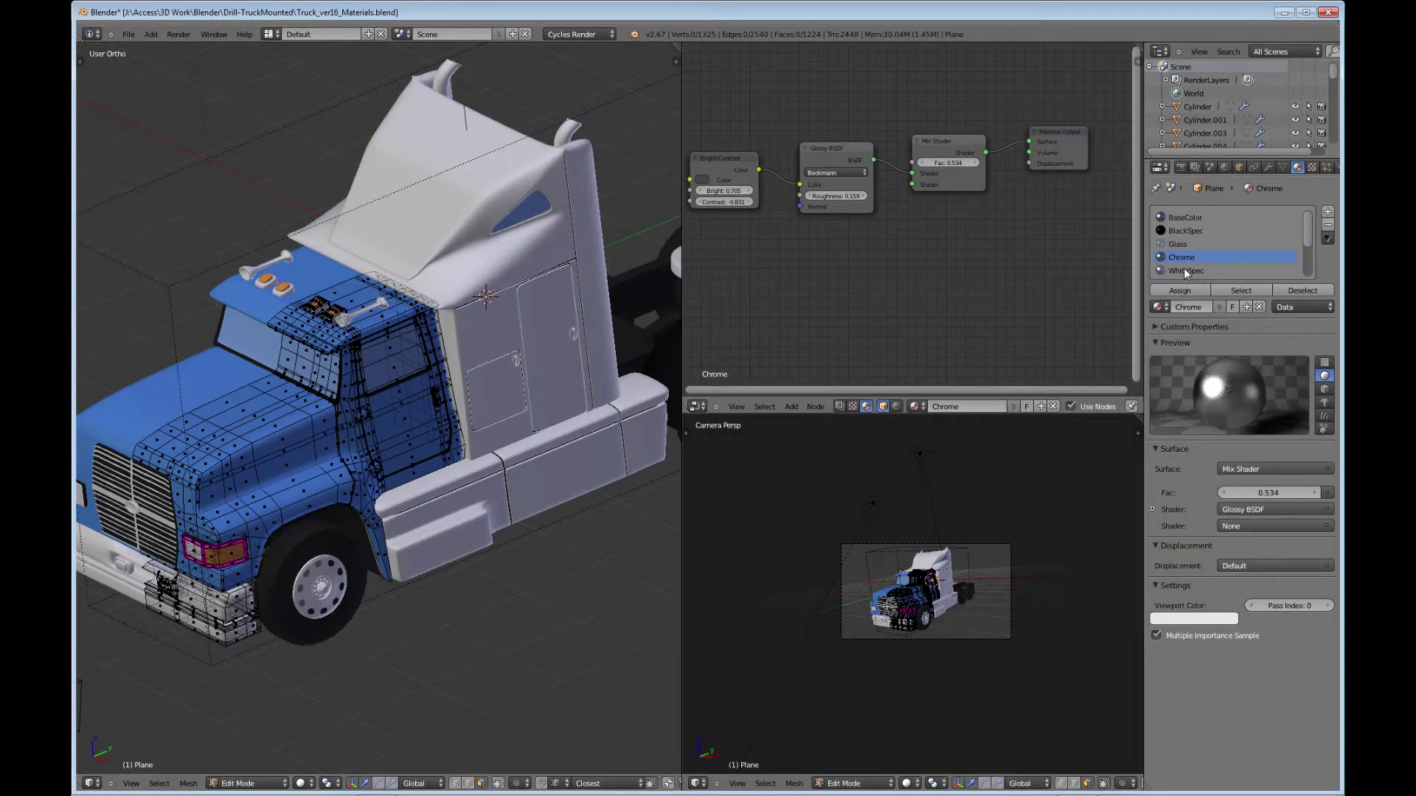
{"action": "left_click", "coordinate": [1184, 270]}
{"action": "key", "text": "ctrl+Up"}
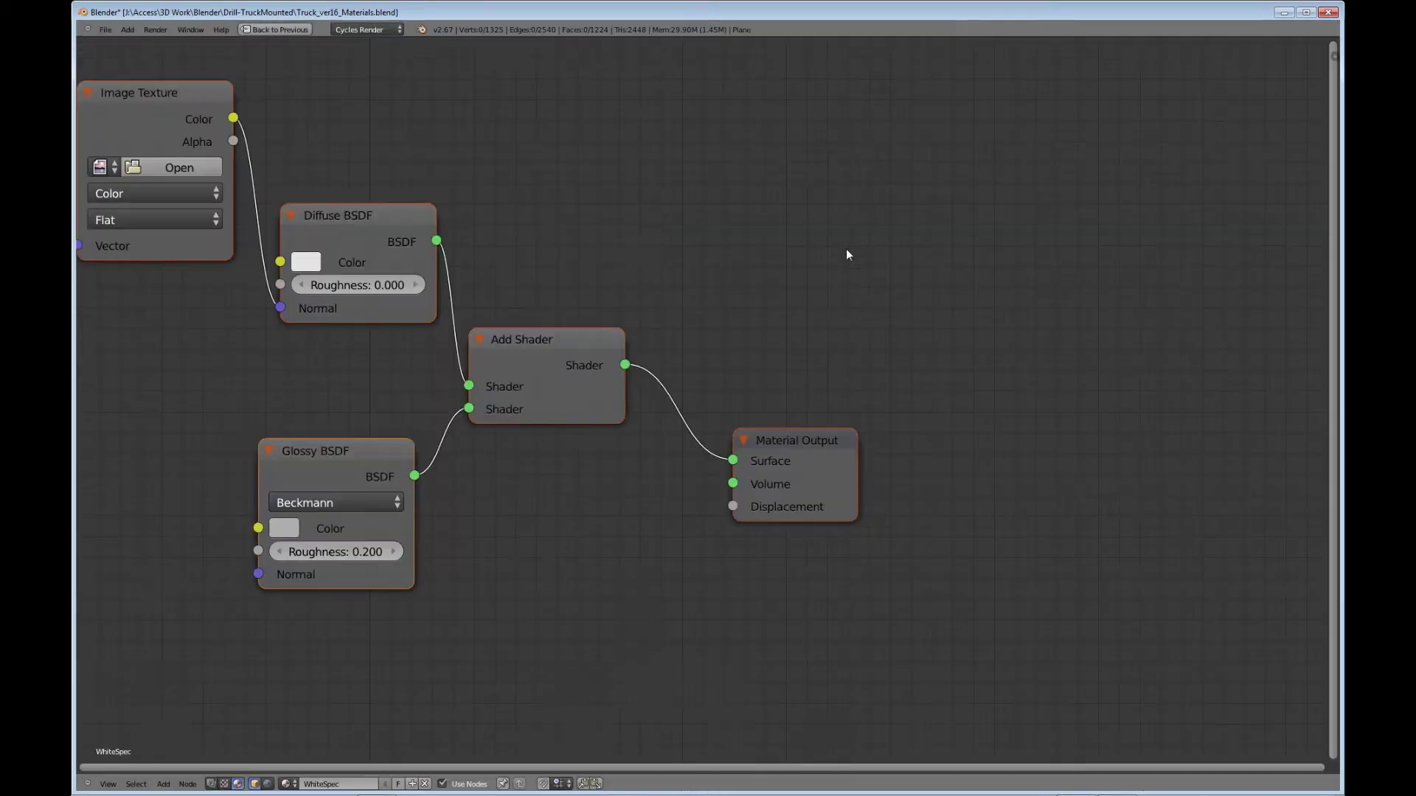
{"action": "middle_click_drag", "start_coordinate": [389, 404], "coordinate": [623, 391]}
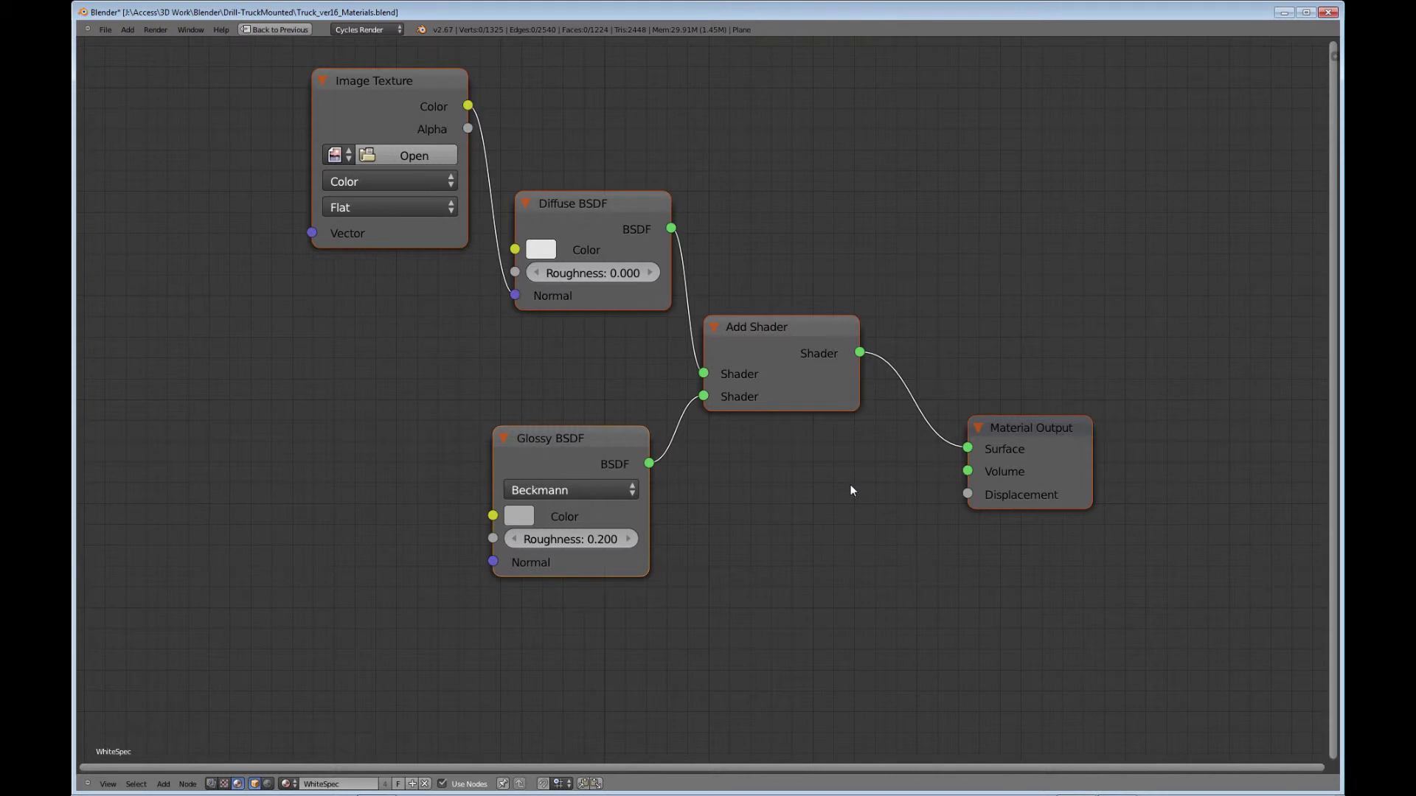
{"action": "key", "text": "ctrl+Up"}
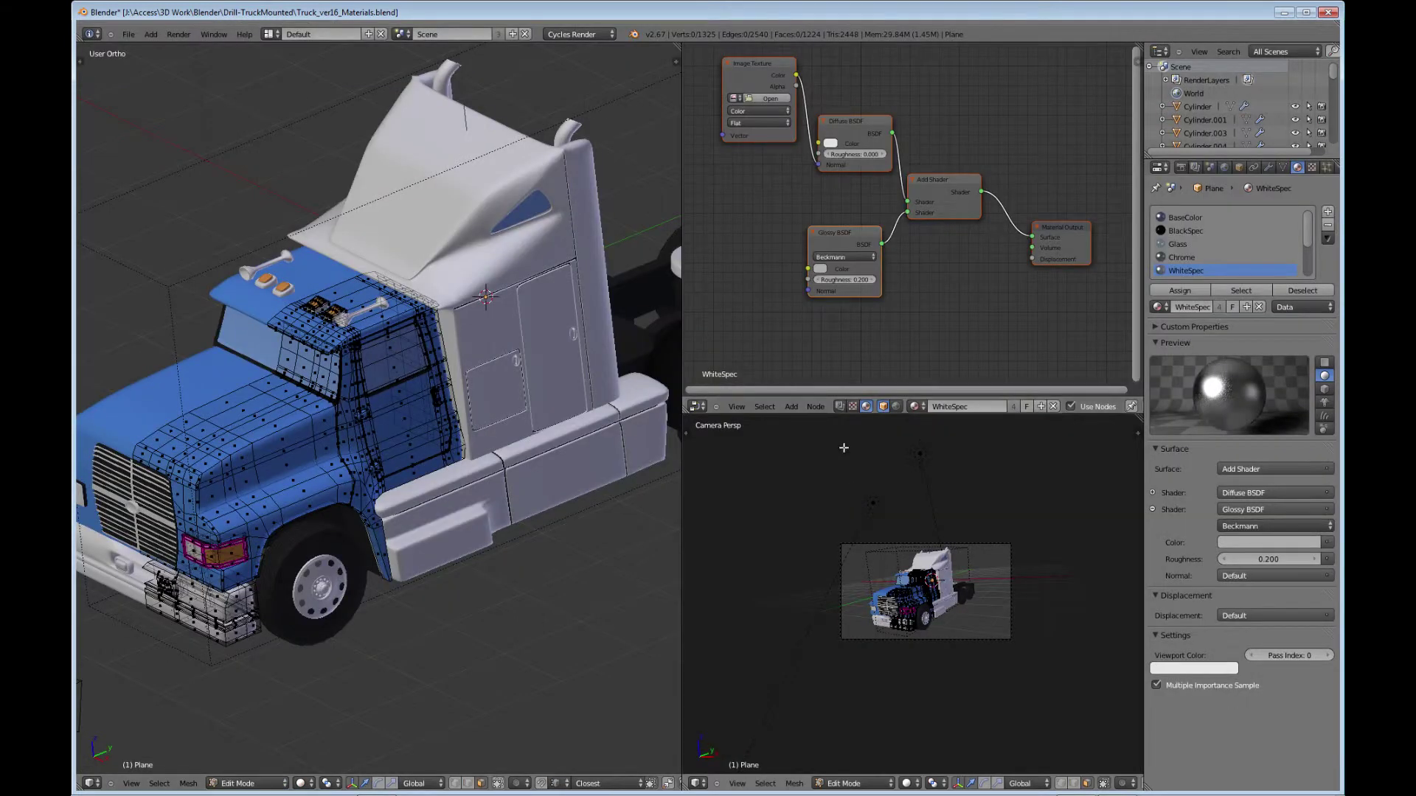
- Make Orange the active material and examine its node tree at full size, then restore the layout
{"action": "left_click_drag", "start_coordinate": [1310, 234], "coordinate": [1311, 246]}
{"action": "left_click", "coordinate": [1178, 257]}
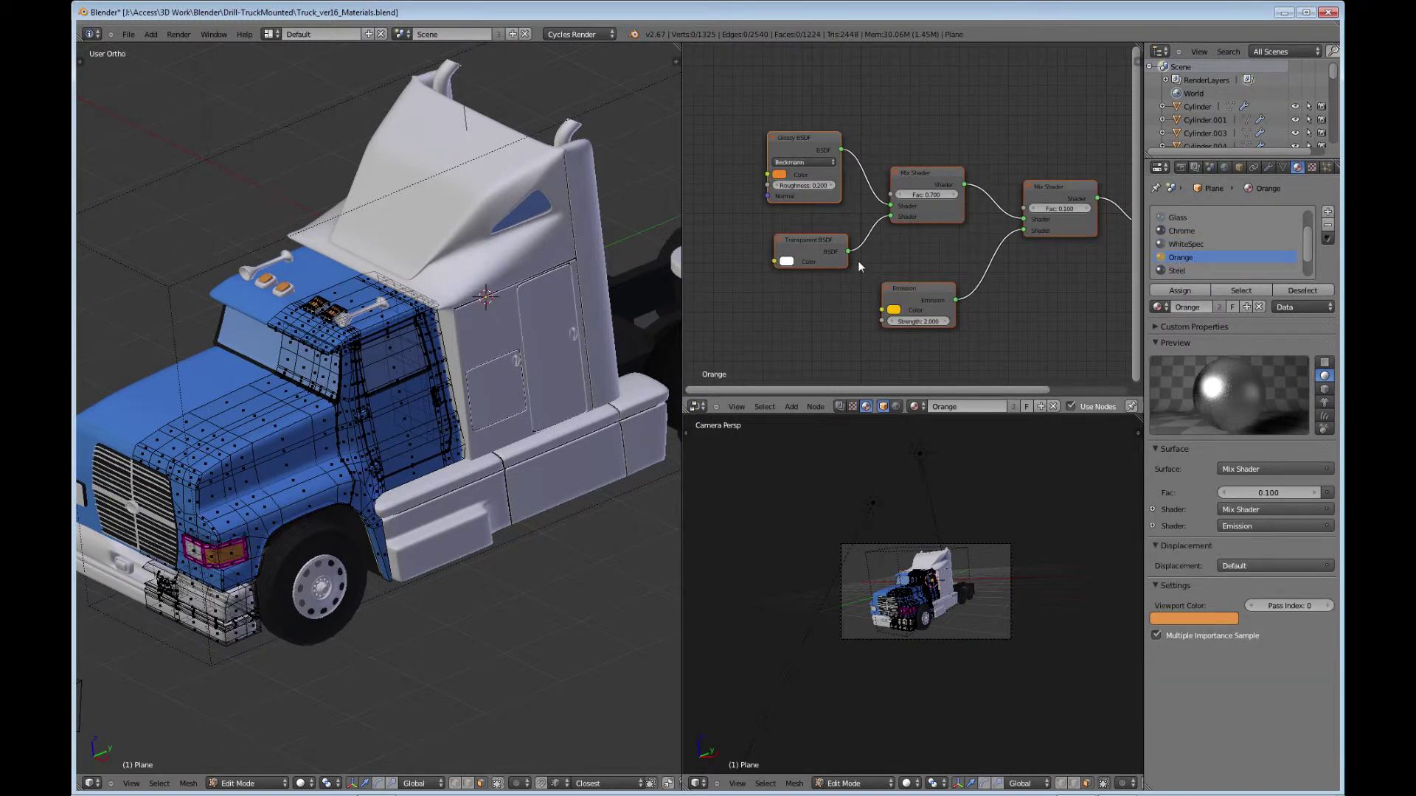
{"action": "key", "text": "ctrl+Up"}
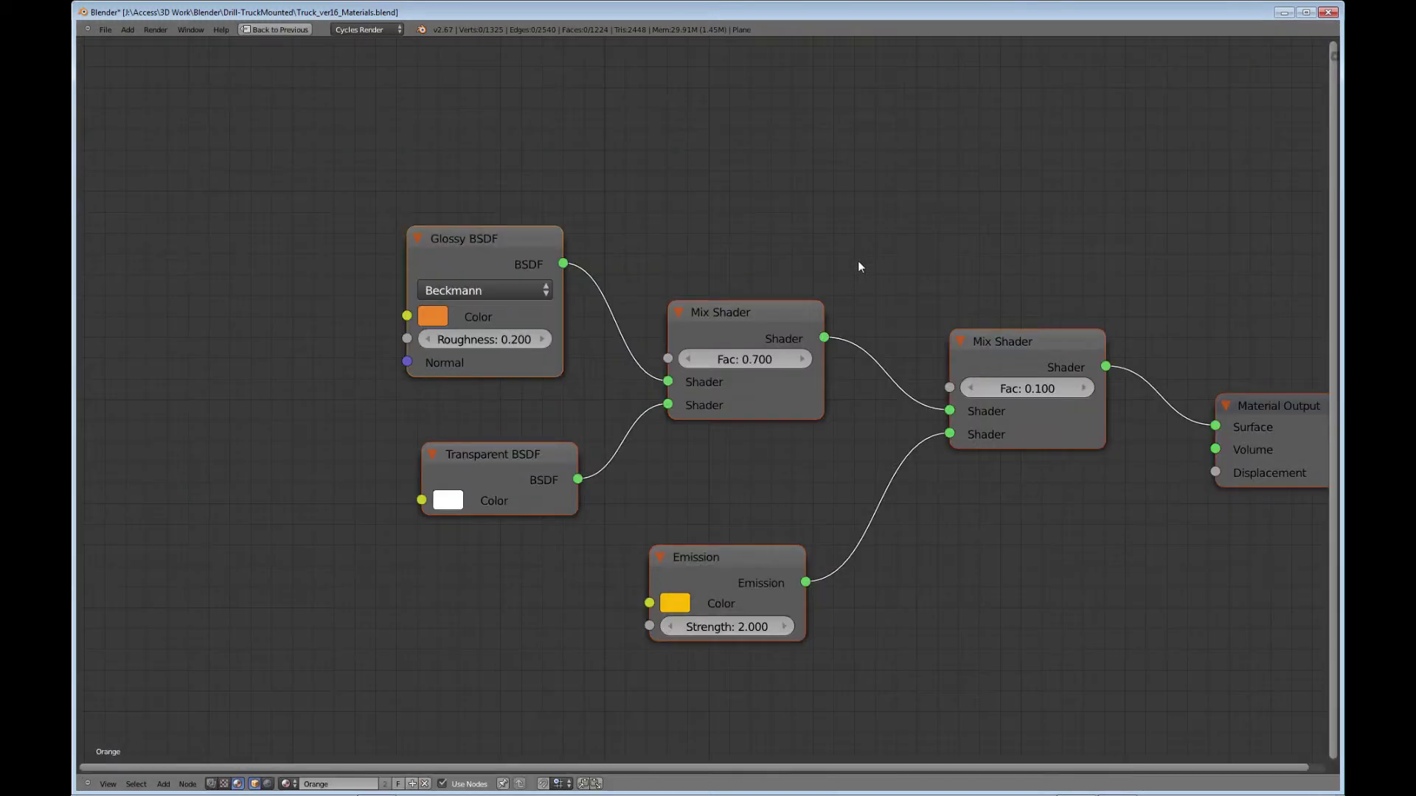
{"action": "middle_click_drag", "start_coordinate": [974, 560], "coordinate": [824, 484]}
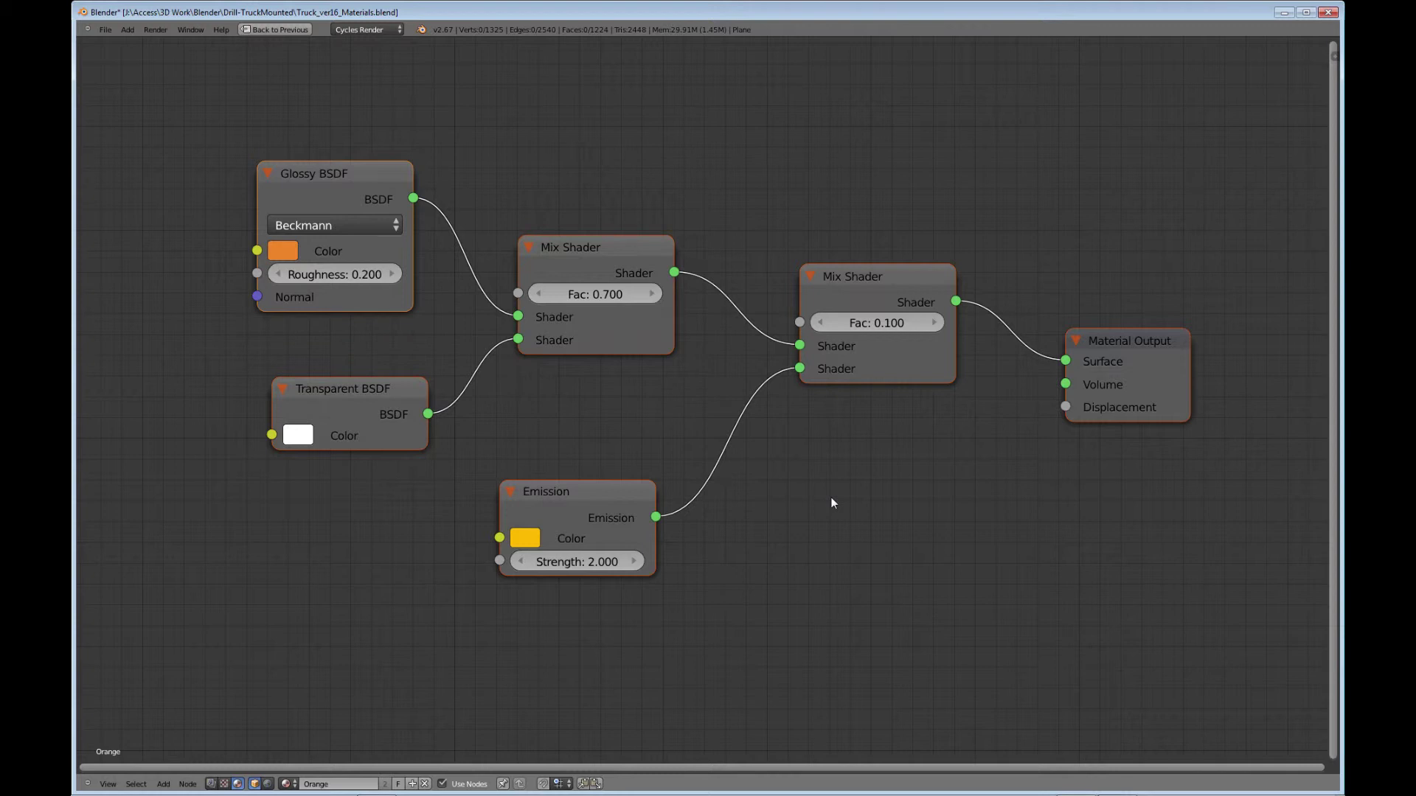
{"action": "key", "text": "ctrl+Up"}
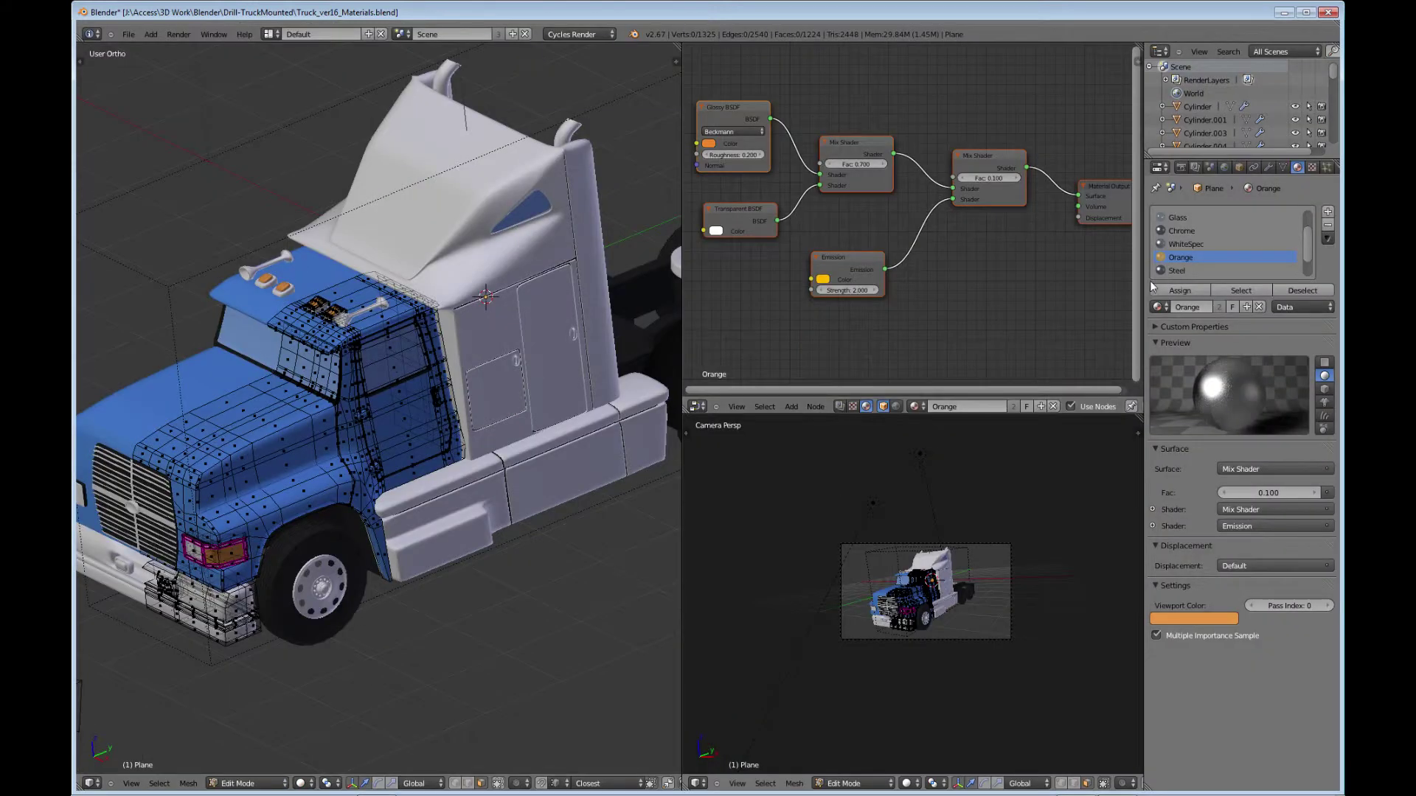
- Make Steel the active material and examine its node tree at full size, then restore the layout
{"action": "left_click", "coordinate": [1184, 268]}
{"action": "middle_click_drag", "start_coordinate": [860, 261], "coordinate": [898, 291]}
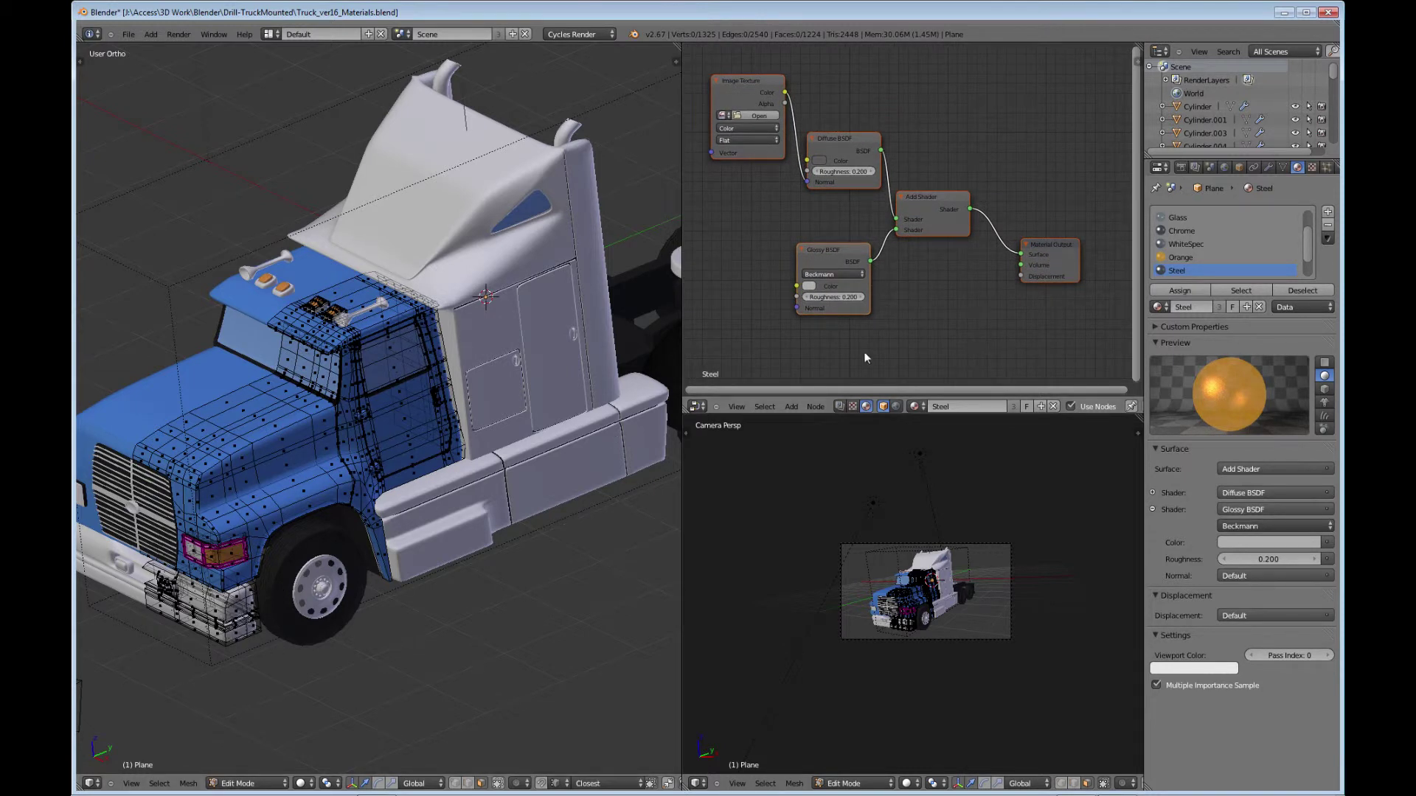
{"action": "key", "text": "ctrl+Up"}
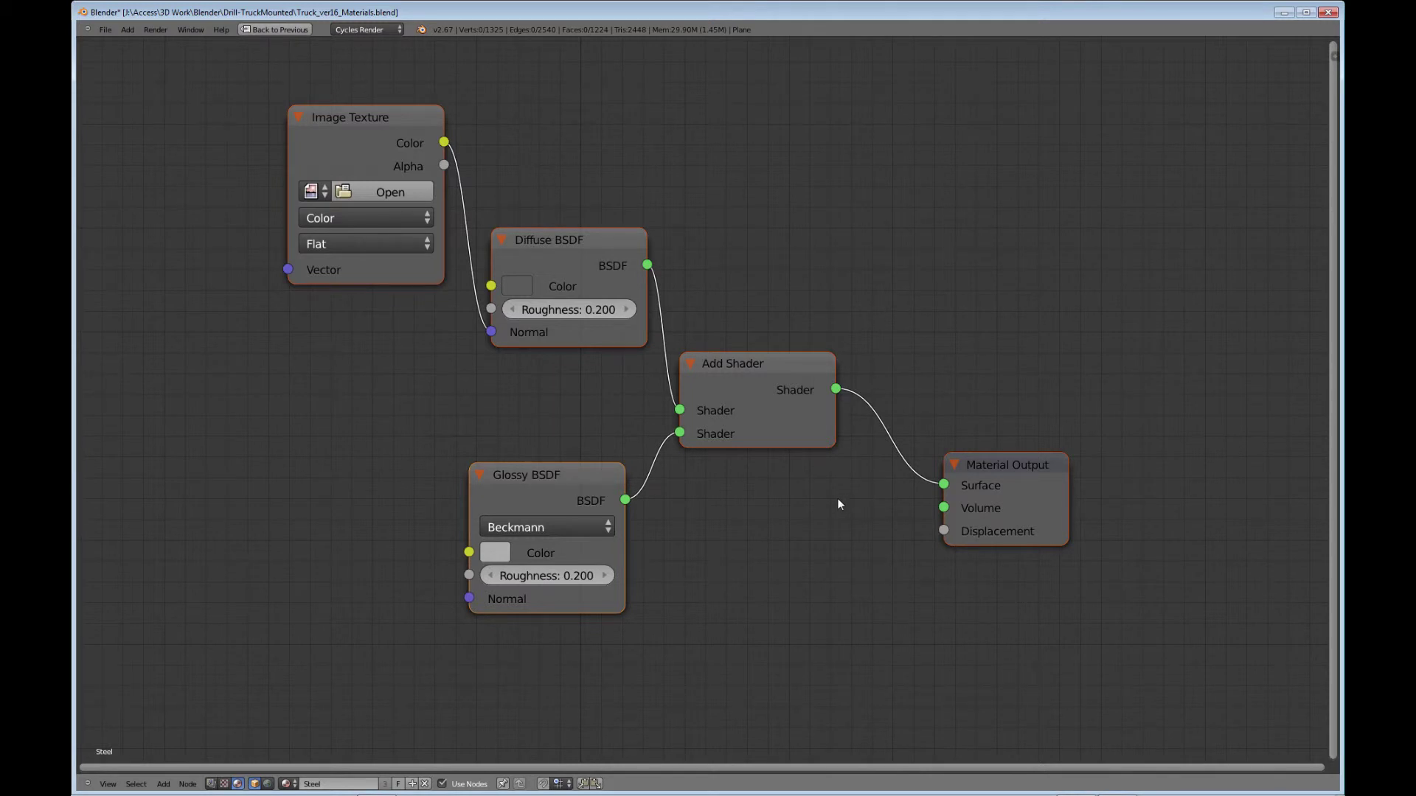
{"action": "key", "text": "ctrl+Up"}
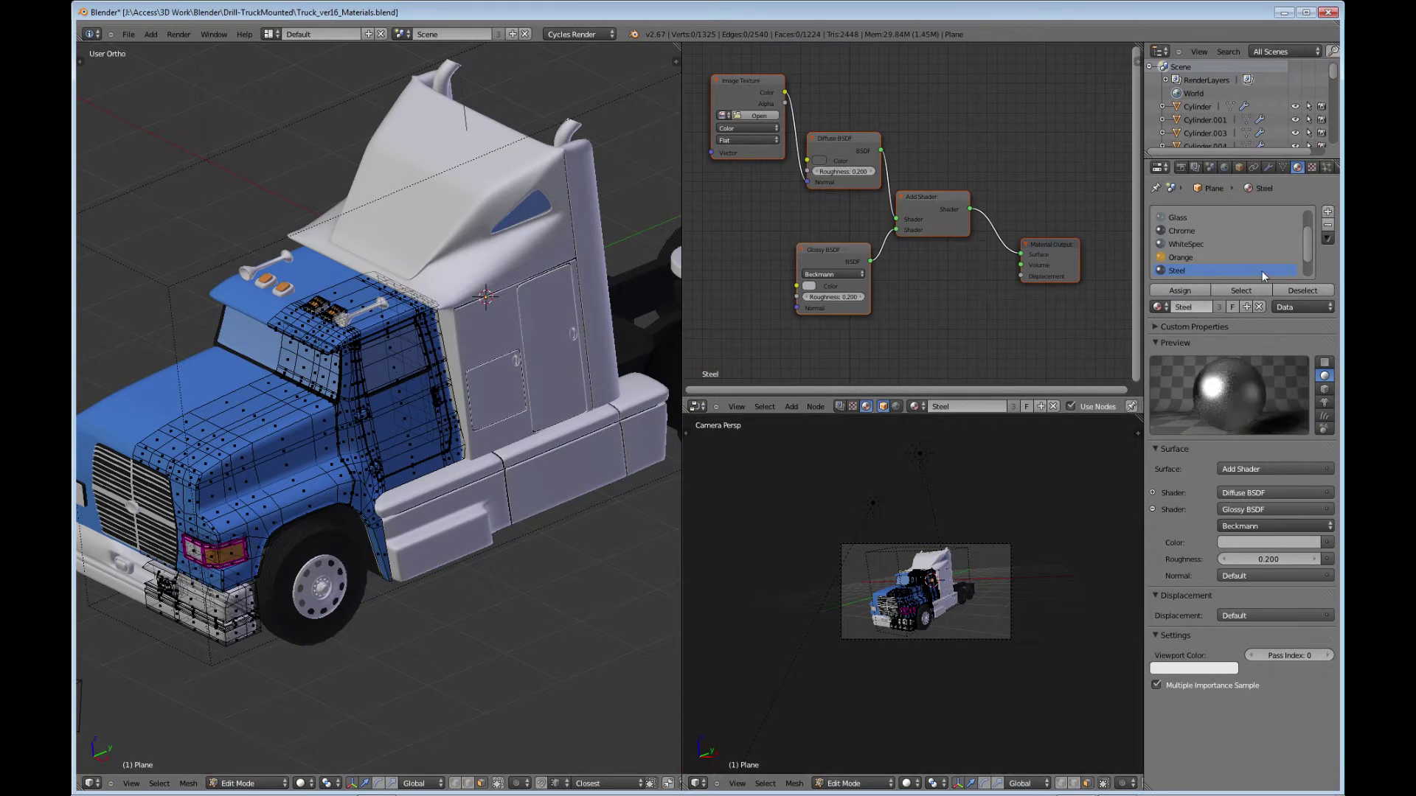
- Make headlight the active material and delete the unconnected Noise Texture node while reviewing its tree at full size, then restore the layout
{"action": "left_click_drag", "start_coordinate": [1307, 250], "coordinate": [1308, 264]}
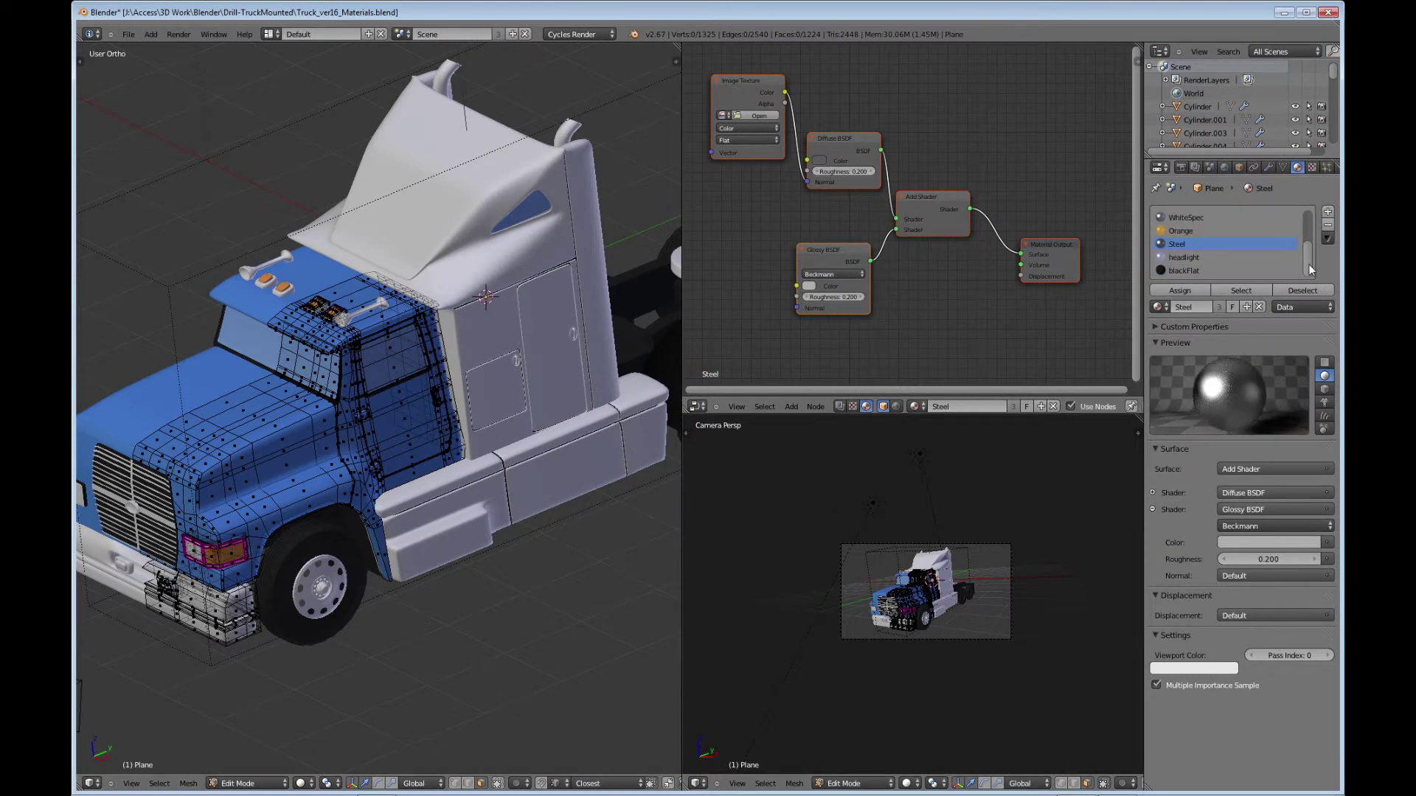
{"action": "left_click", "coordinate": [1176, 258]}
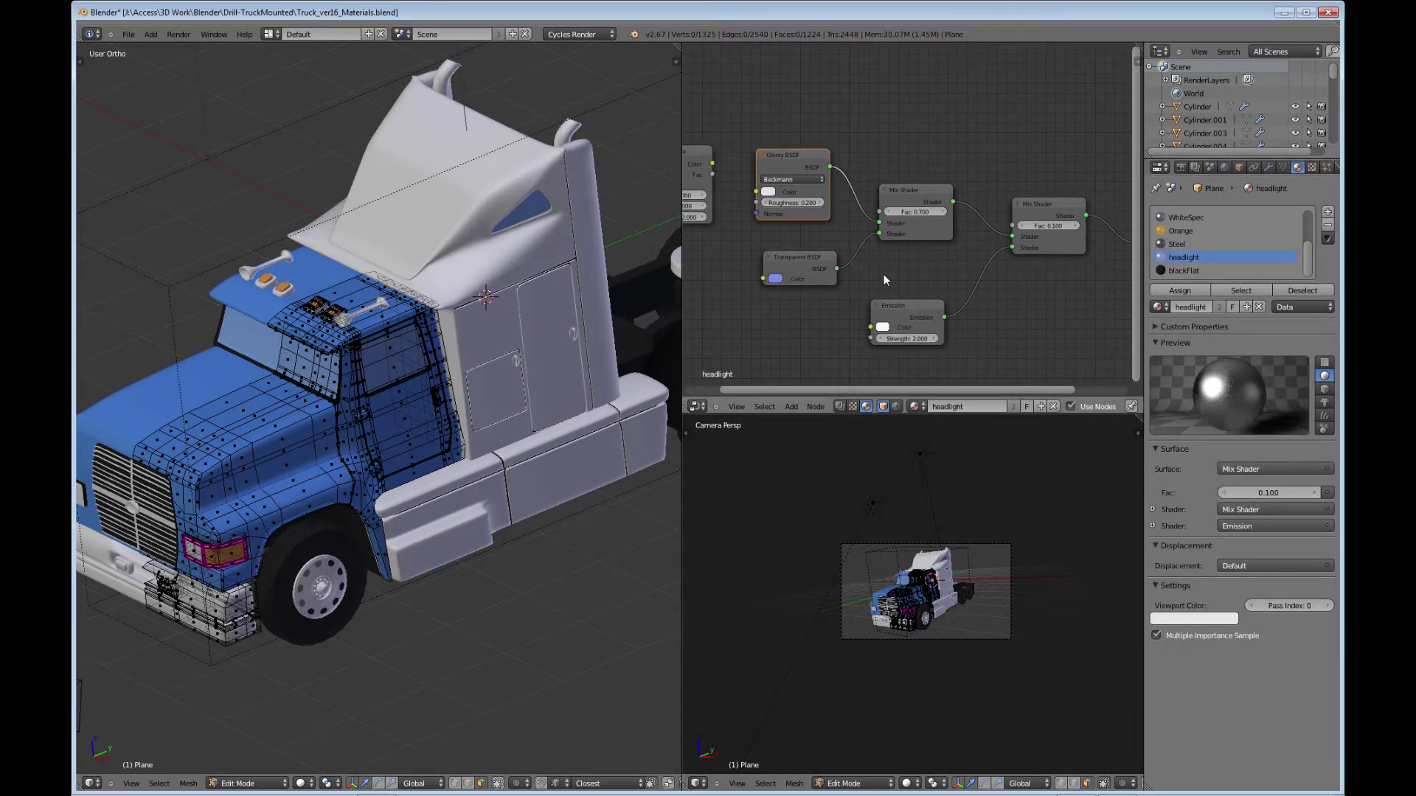
{"action": "key", "text": "ctrl+Up"}
{"action": "left_click", "coordinate": [205, 277]}
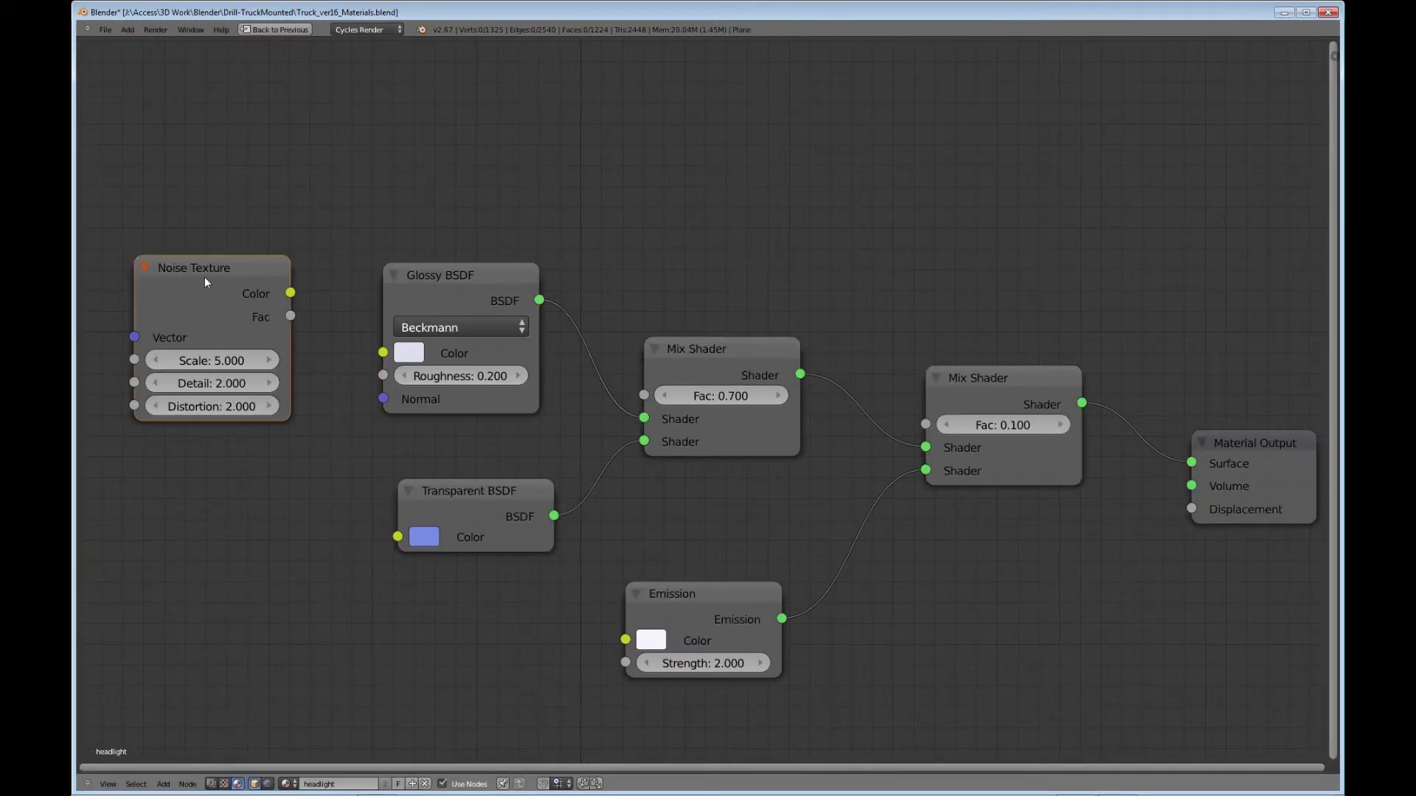
{"action": "key", "text": "x"}
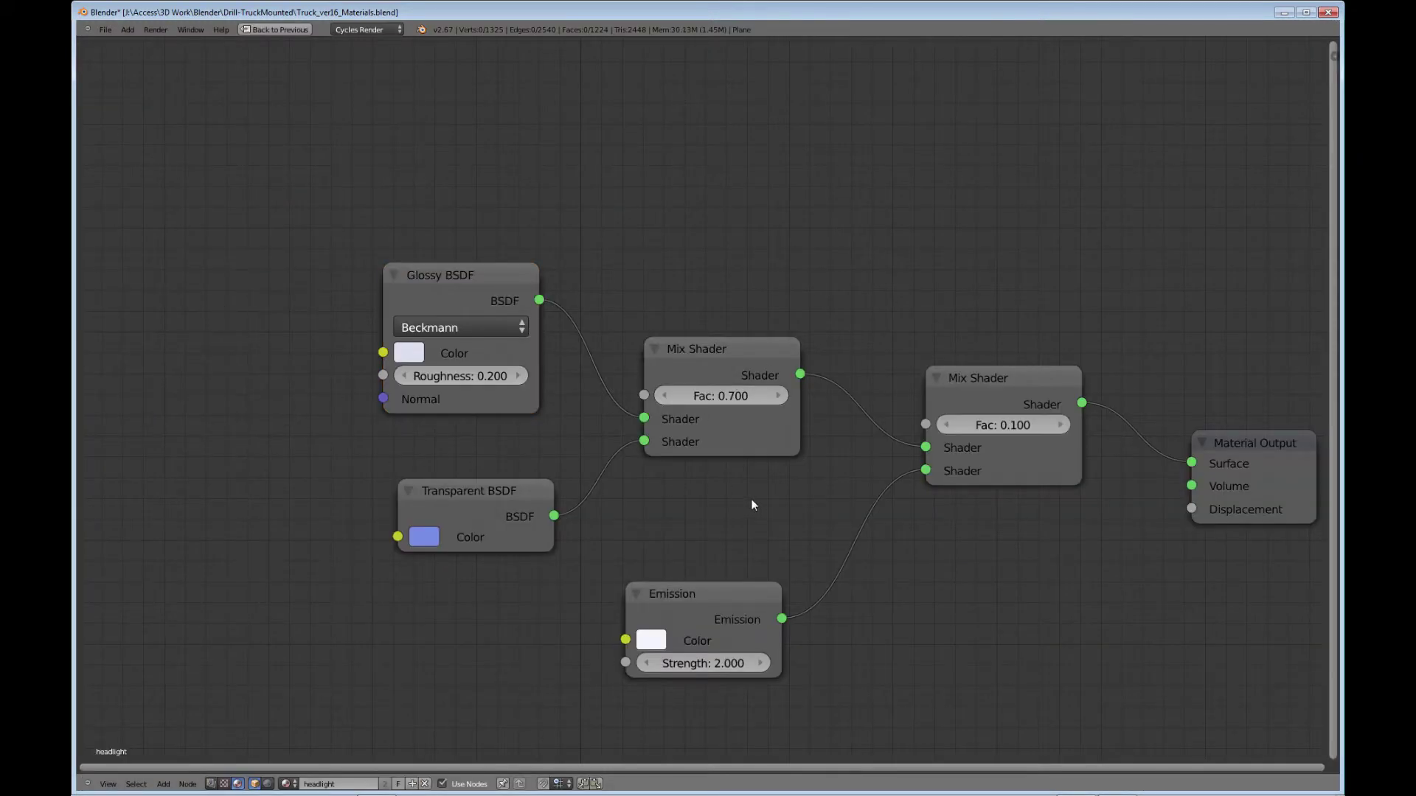
{"action": "middle_click_drag", "start_coordinate": [751, 500], "coordinate": [640, 405]}
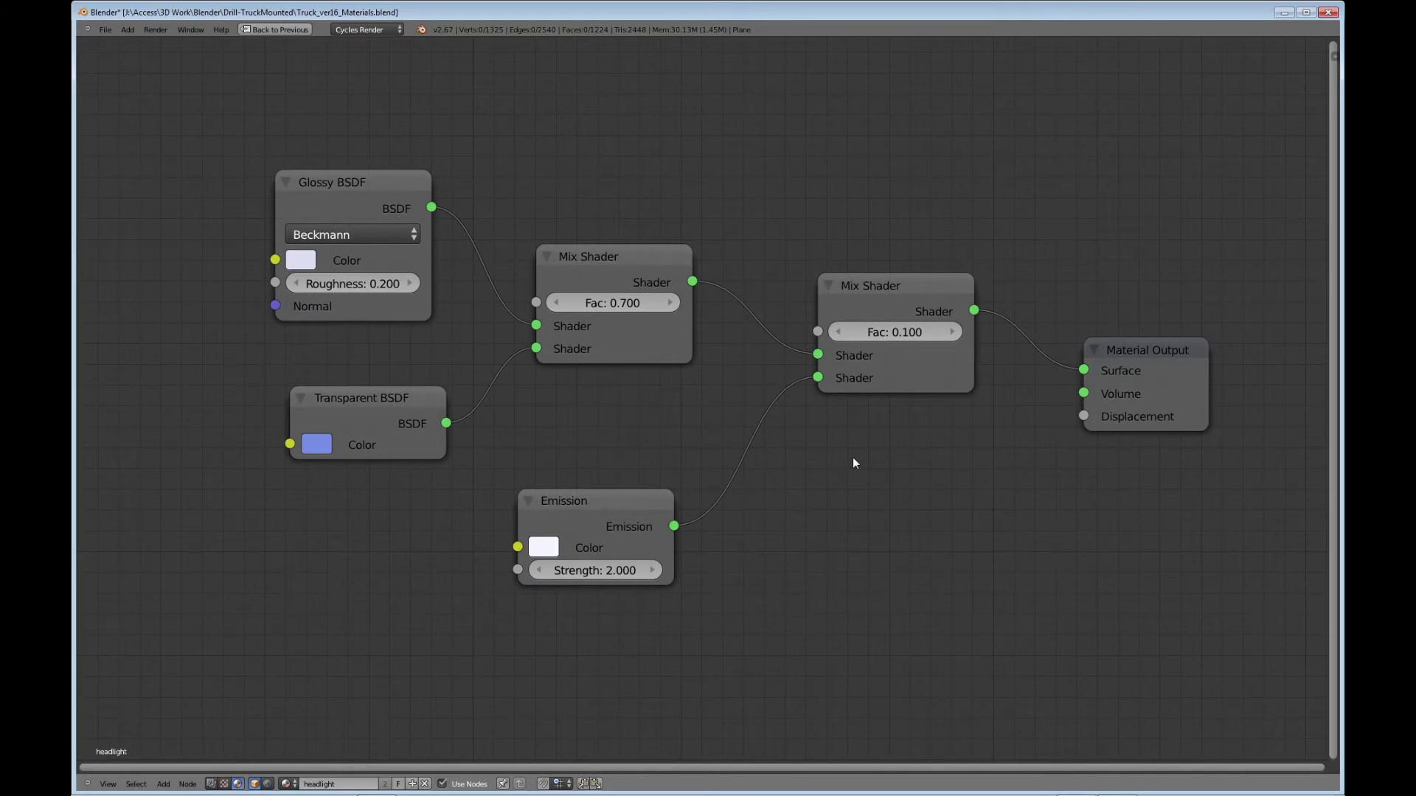
{"action": "key", "text": "ctrl+Up"}
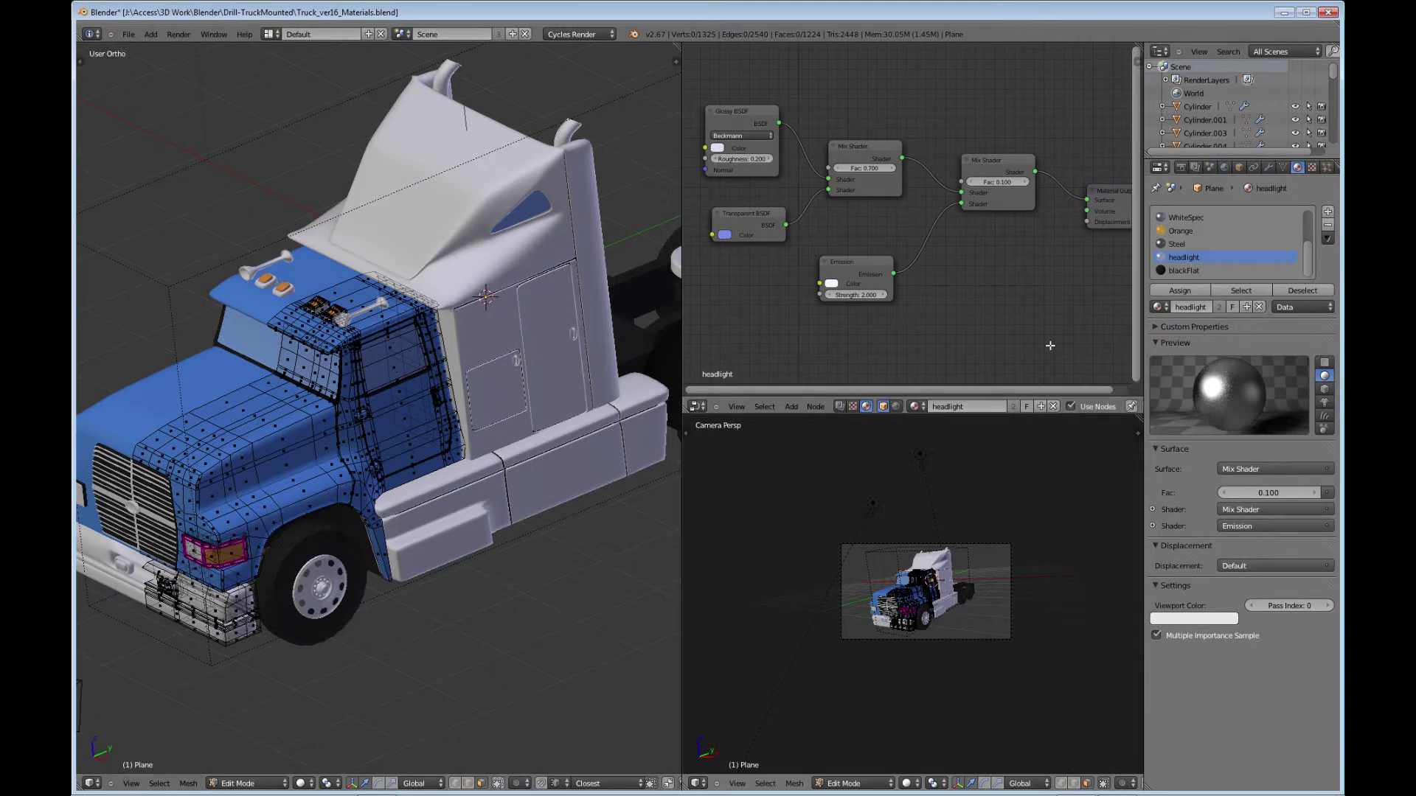
- Make blackFlat the active material and examine its node tree at full size, then restore the layout
{"action": "left_click", "coordinate": [1181, 270]}
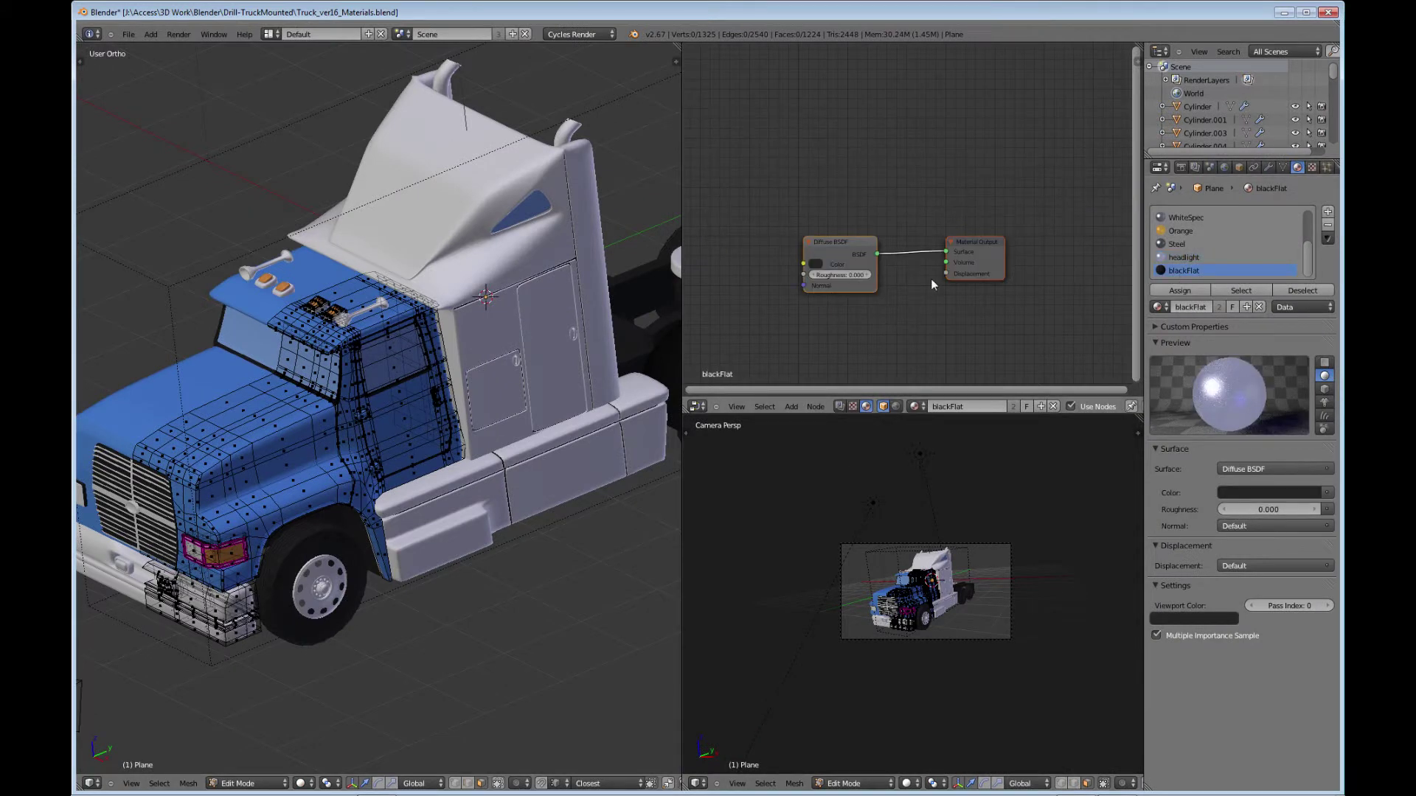
{"action": "key", "text": "ctrl+Up"}
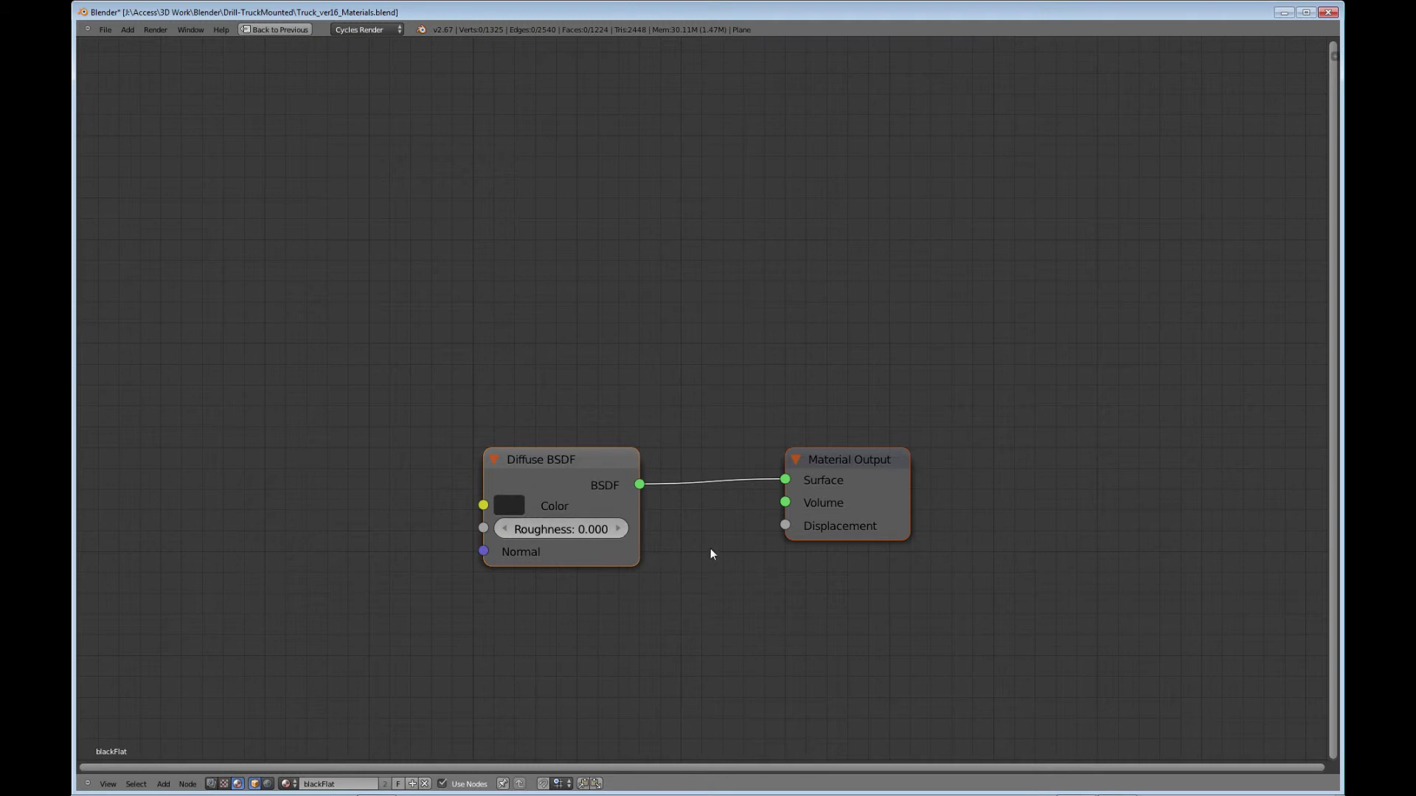
{"action": "key", "text": "ctrl+Up"}
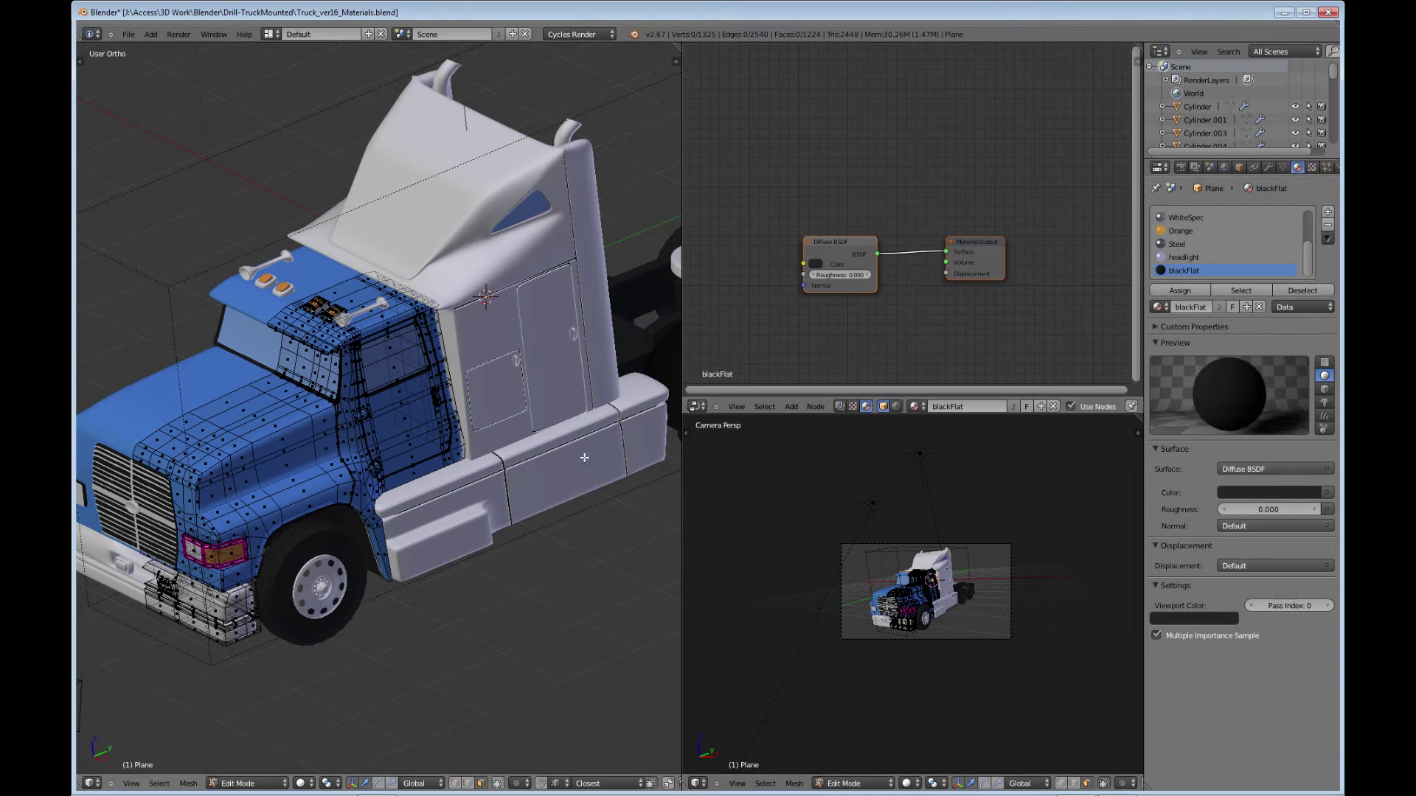
- Switch the cab mesh back to Object Mode and inspect the truck's assigned materials from several angles
{"action": "middle_click_drag", "start_coordinate": [584, 457], "coordinate": [391, 469], "text": "shift"}
{"action": "key", "text": "Tab"}
{"action": "middle_click_drag", "start_coordinate": [494, 418], "coordinate": [479, 479]}
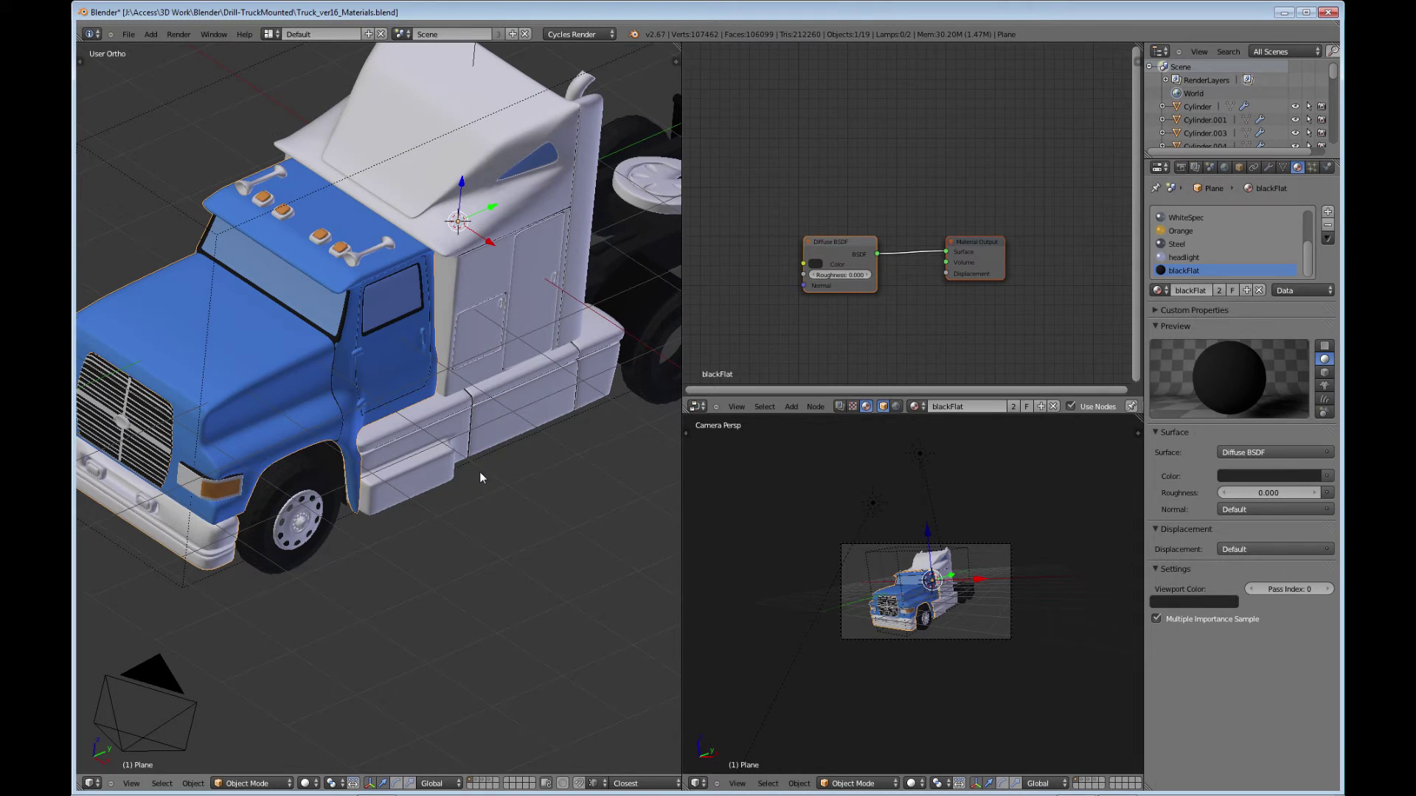
{"action": "middle_click_drag", "start_coordinate": [495, 435], "coordinate": [403, 501], "text": "shift"}
{"action": "middle_click_drag", "start_coordinate": [635, 455], "coordinate": [604, 442]}
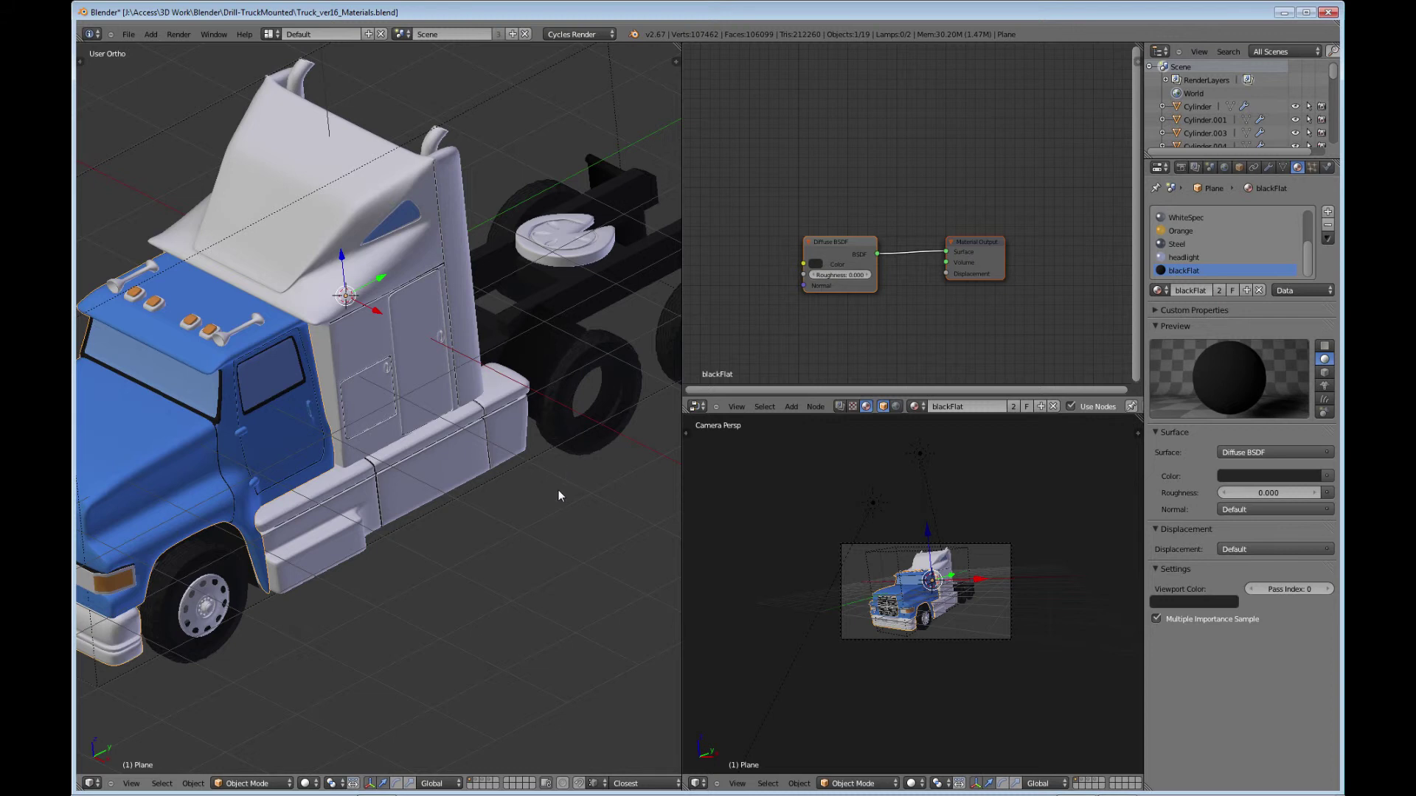
{"action": "middle_click_drag", "start_coordinate": [559, 496], "coordinate": [479, 467]}
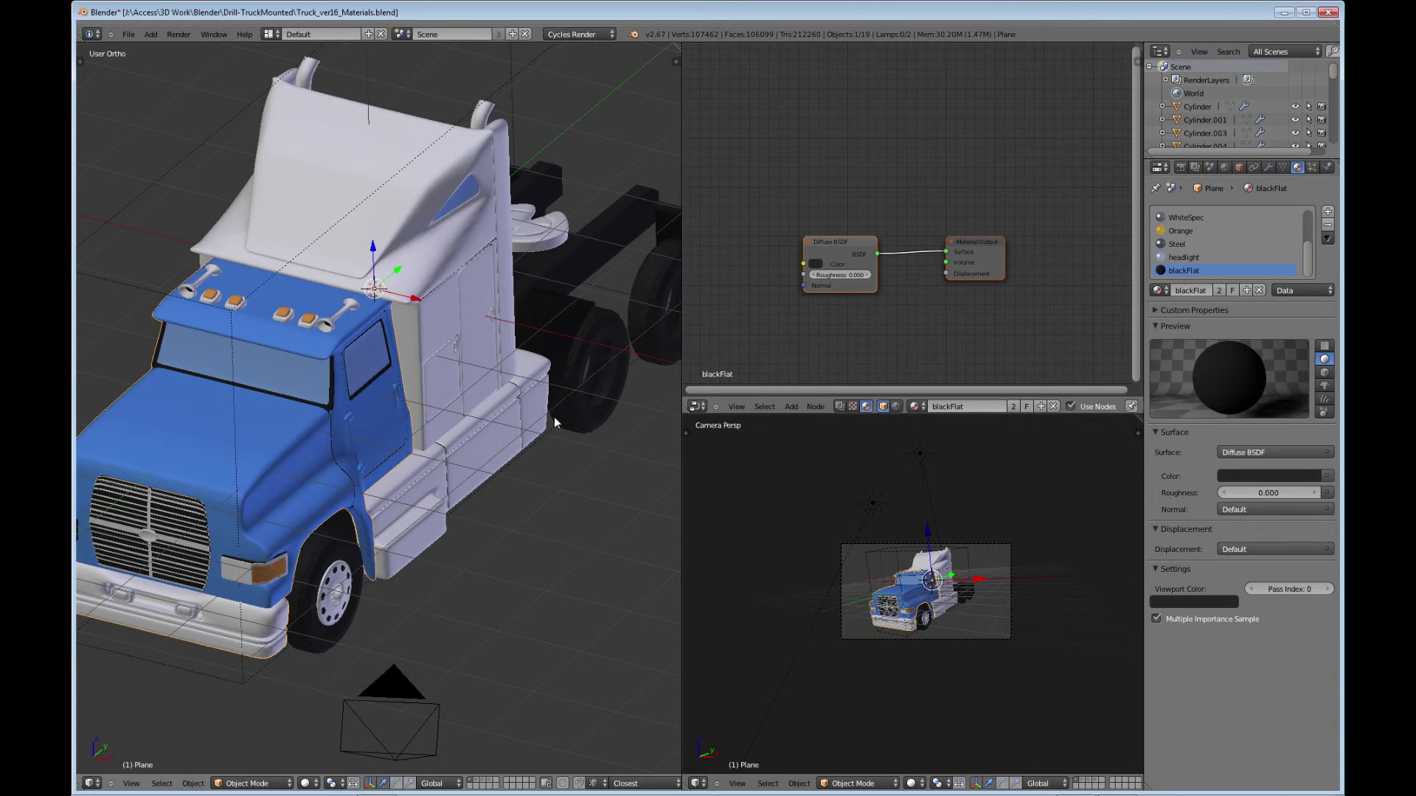
{"action": "middle_click_drag", "start_coordinate": [600, 415], "coordinate": [381, 438]}
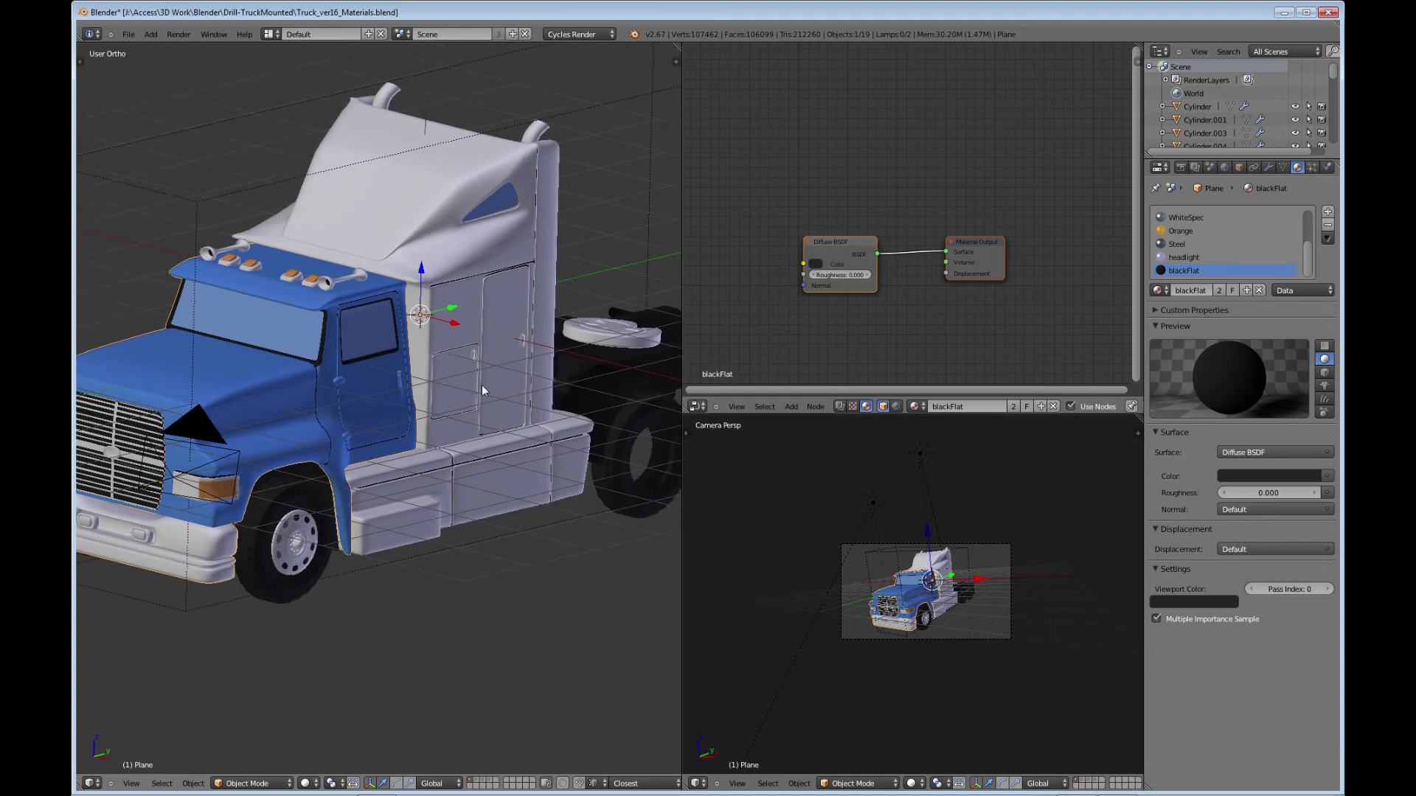
{"action": "middle_click_drag", "start_coordinate": [432, 408], "coordinate": [435, 436]}
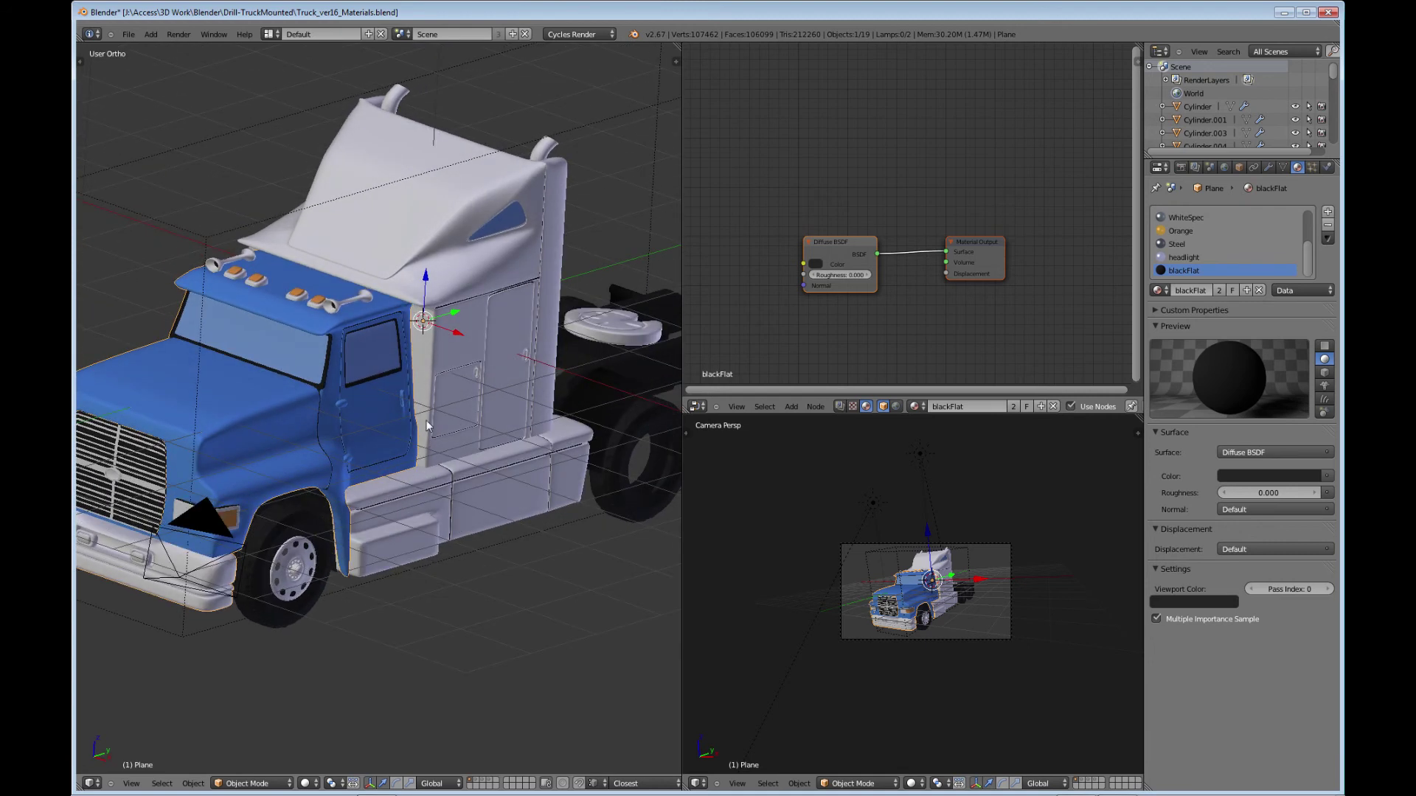
{"action": "scroll", "coordinate": [451, 390], "scroll_direction": "down", "scroll_amount": 3}
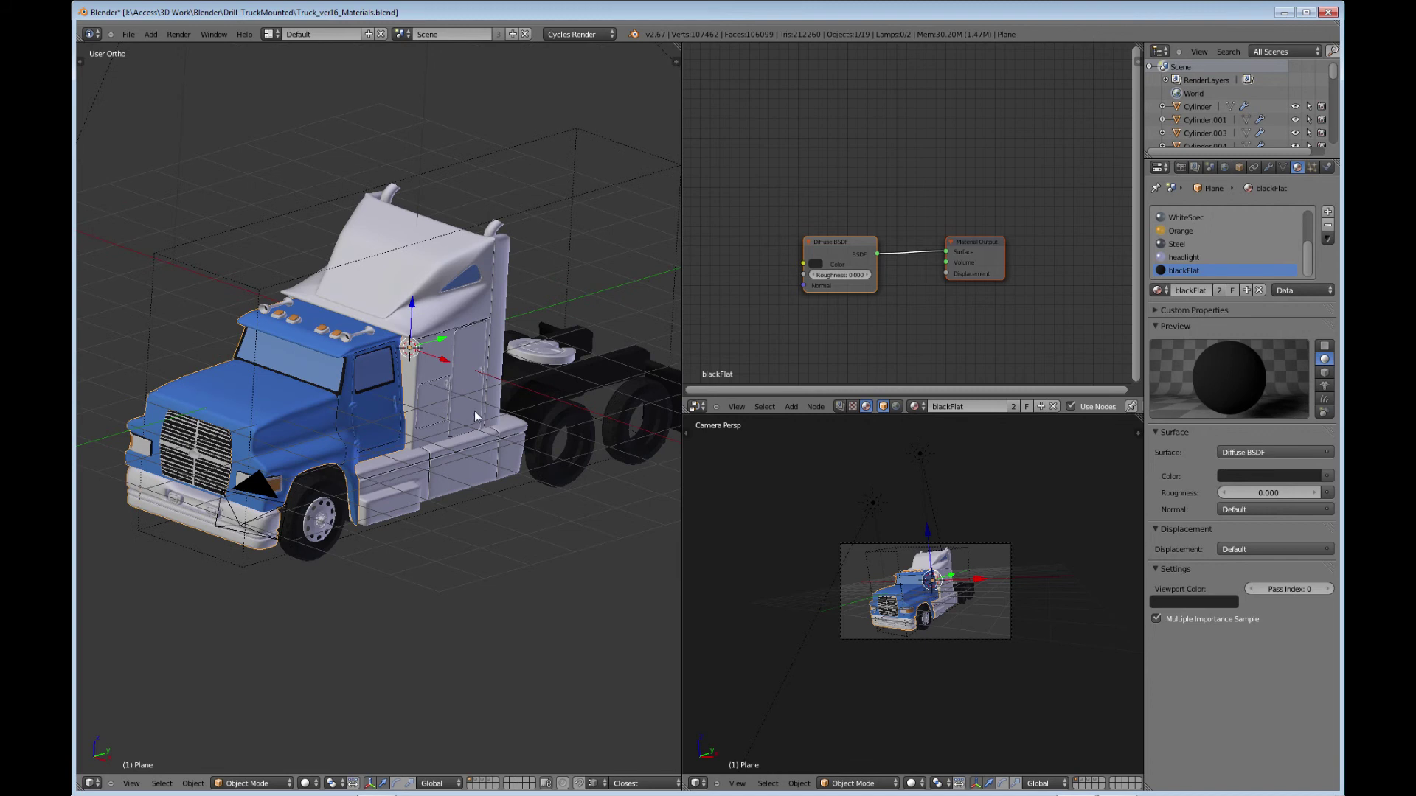
{"action": "middle_click_drag", "start_coordinate": [524, 397], "coordinate": [424, 376]}
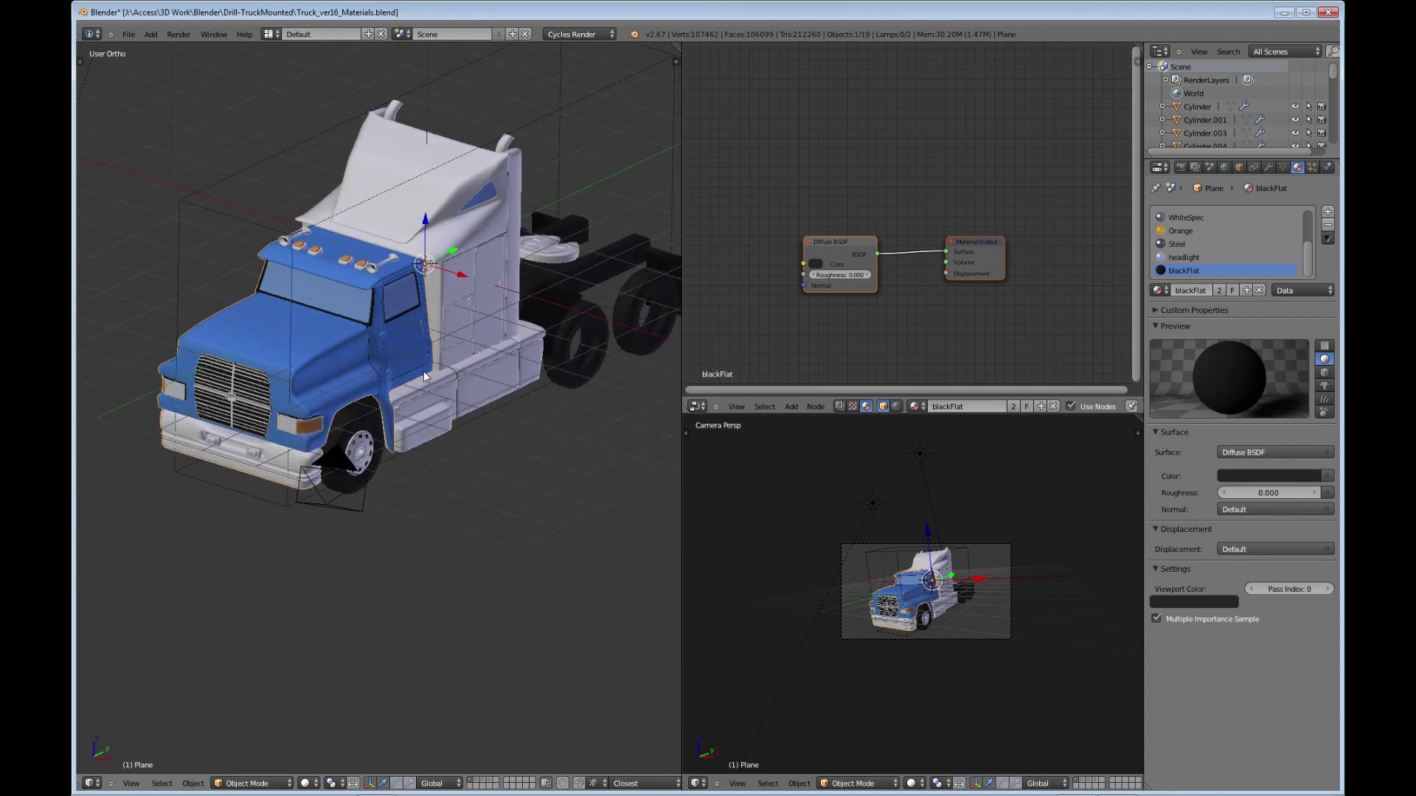